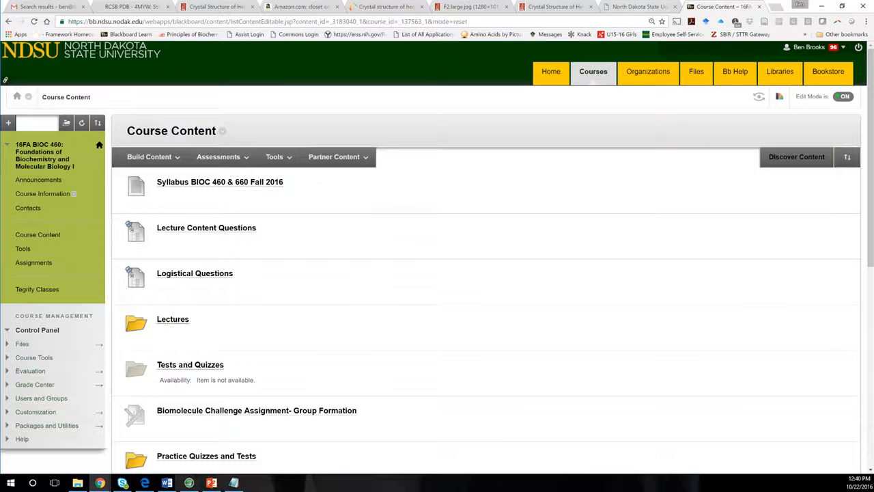
Step: Search the web for "ucsf chimera" and open the UCSF Chimera home page
{"action": "left_click", "coordinate": [639, 7]}
{"action": "left_click", "coordinate": [525, 21]}
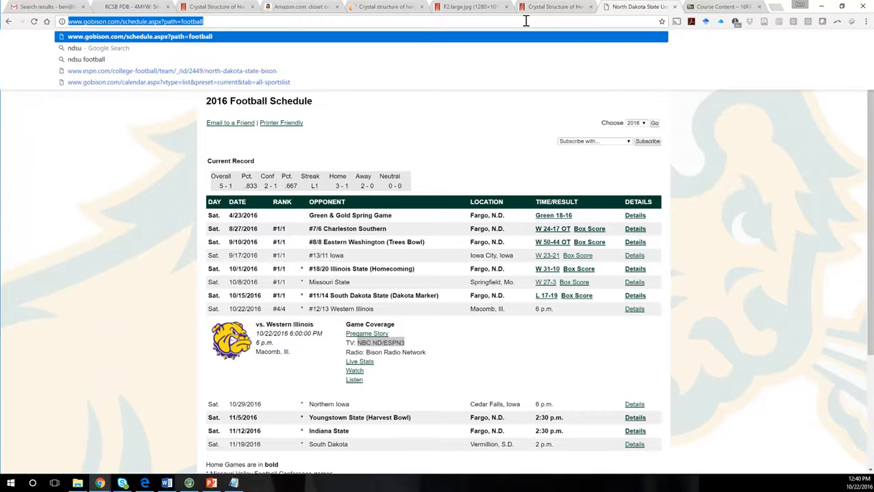
{"action": "type", "text": "ucsf"}
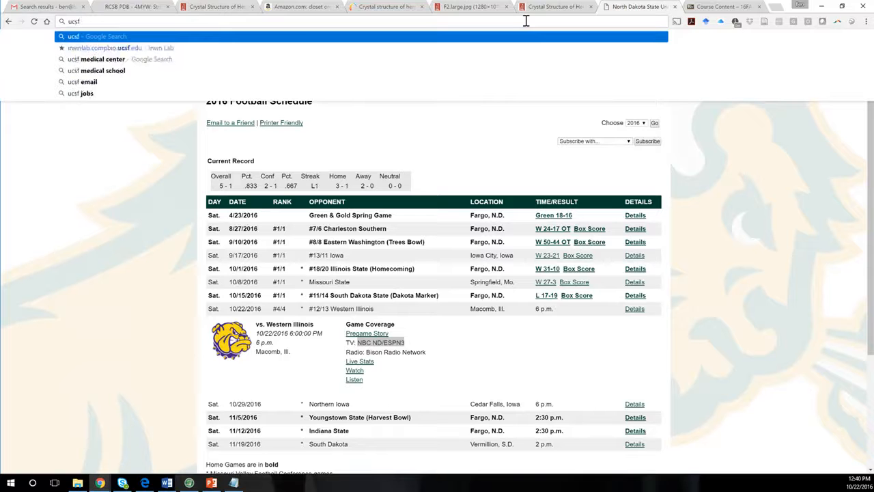
{"action": "type", "text": " chimera"}
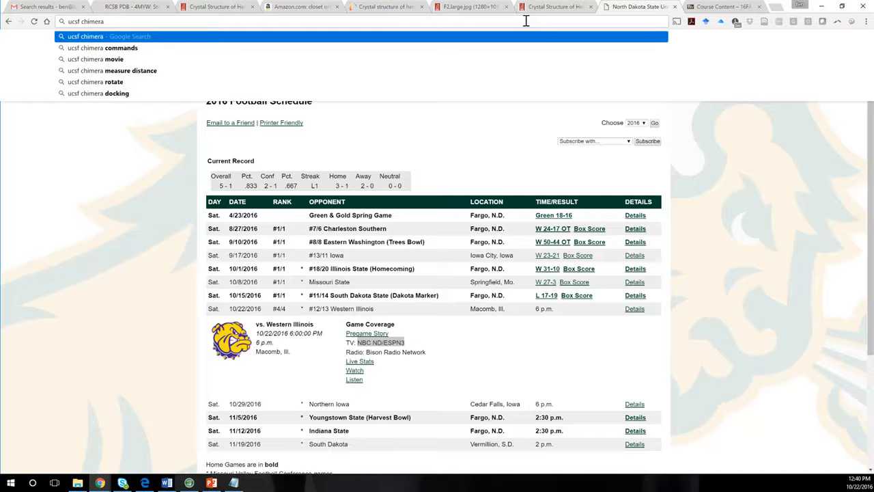
{"action": "key", "text": "Return"}
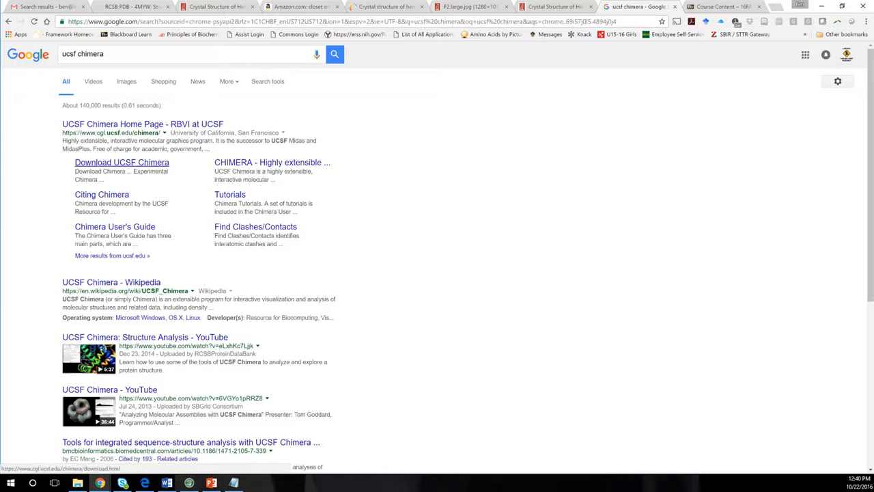
{"action": "left_click", "coordinate": [108, 126]}
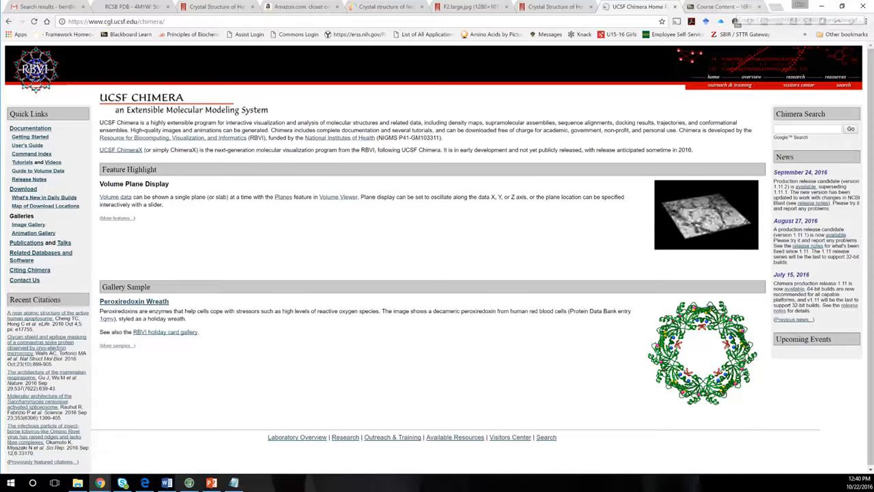
Step: Open the Pymol Resources item in the course's Pymol and Molecular Flipbook folder, and minimize the browser after viewing it
{"action": "key", "text": "ctrl+Tab"}
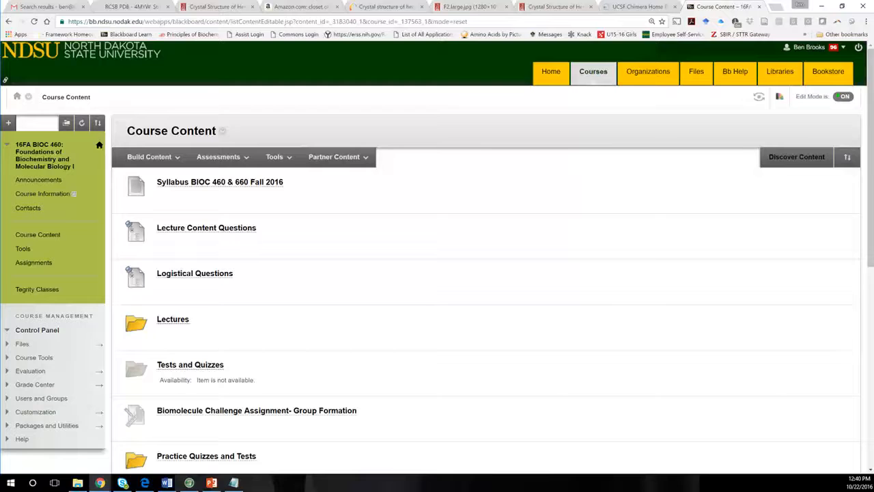
{"action": "scroll", "coordinate": [478, 320], "scroll_direction": "down", "scroll_amount": 3}
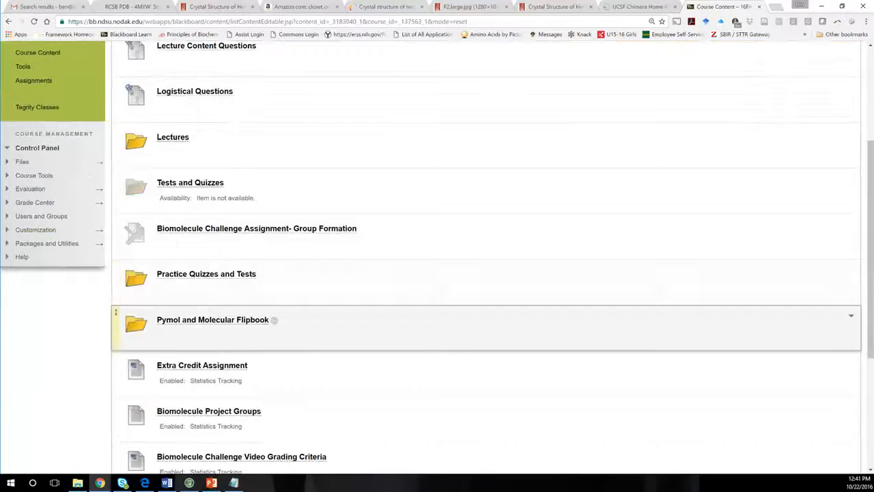
{"action": "left_click", "coordinate": [205, 320]}
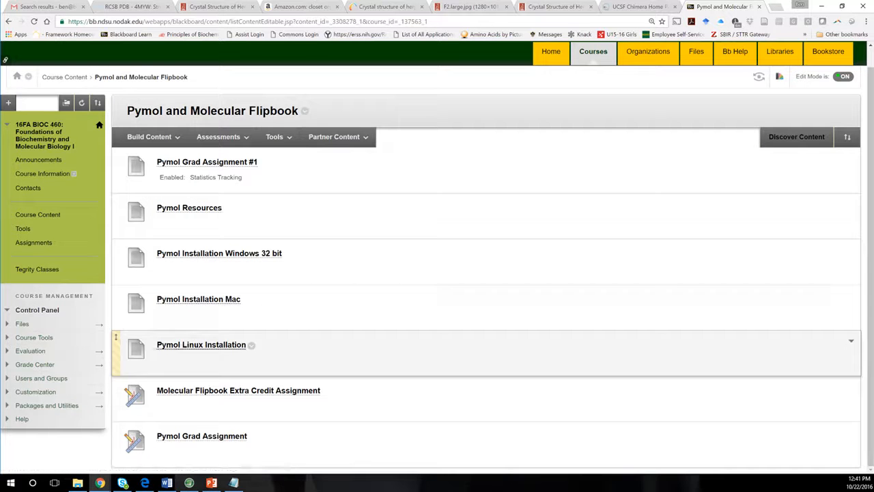
{"action": "scroll", "coordinate": [115, 291], "scroll_direction": "up", "scroll_amount": 1}
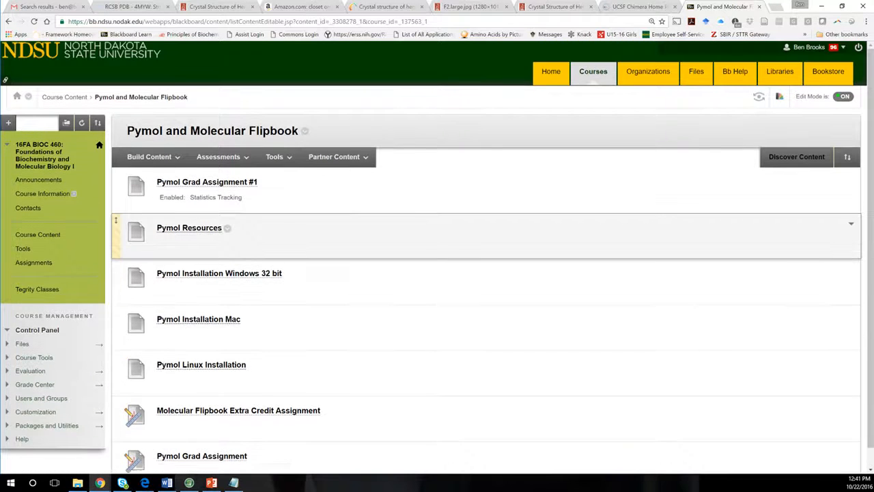
{"action": "left_click", "coordinate": [189, 228]}
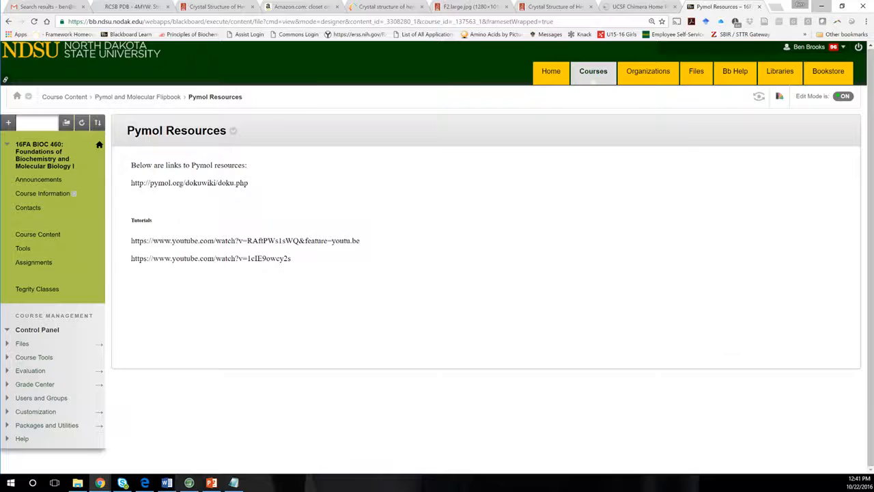
{"action": "left_click", "coordinate": [822, 6]}
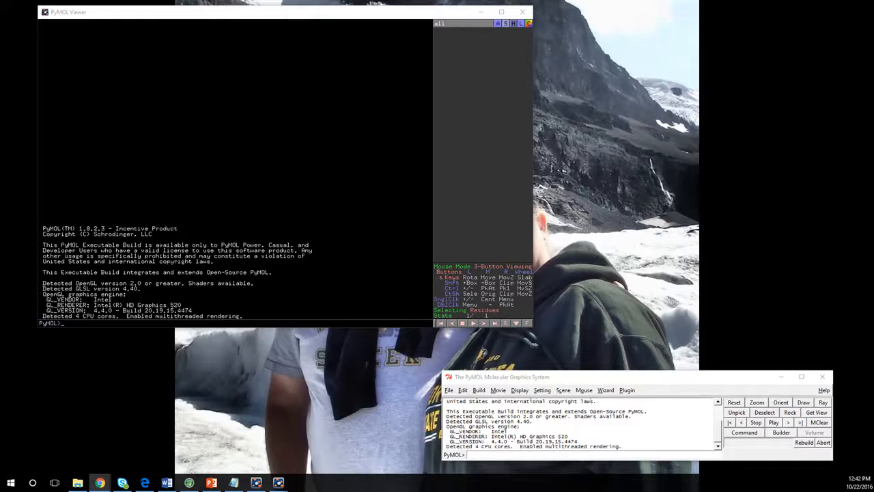
Step: Switch to the browser, search the RCSB Protein Data Bank for "herpes gD e317" and review the matching structures
{"action": "left_click", "coordinate": [100, 483]}
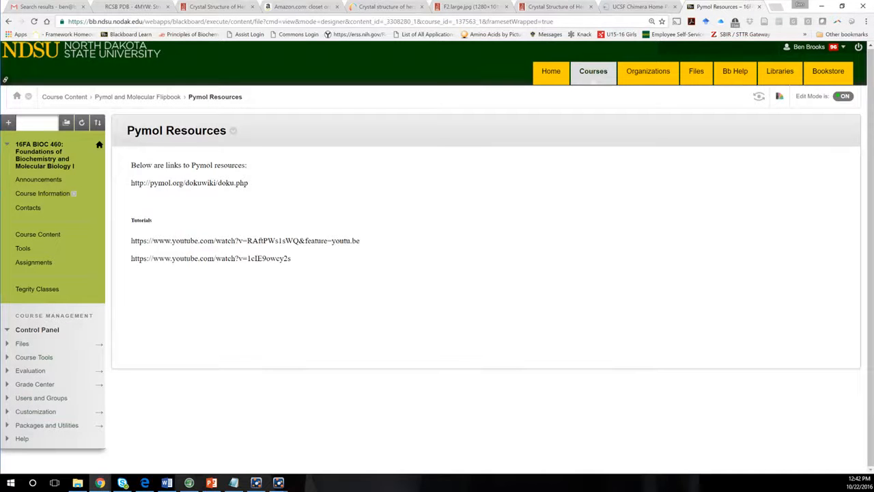
{"action": "left_click", "coordinate": [386, 7]}
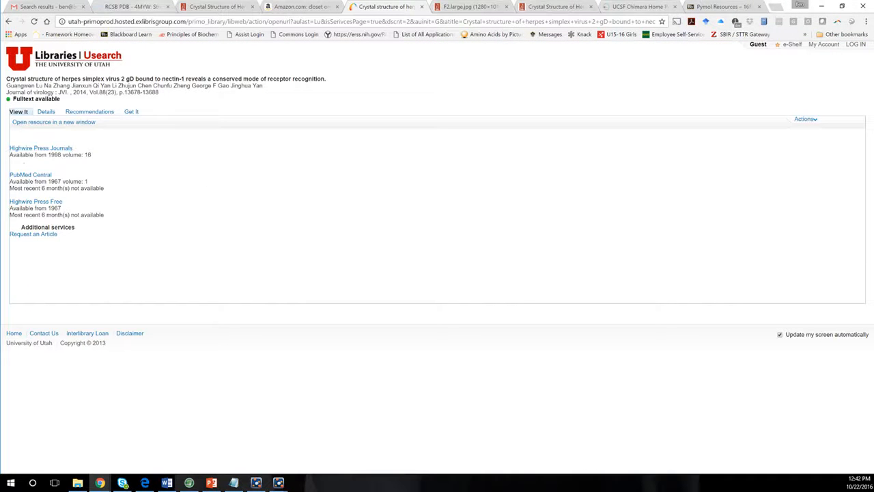
{"action": "left_click", "coordinate": [134, 7]}
{"action": "scroll", "coordinate": [410, 189], "scroll_direction": "up", "scroll_amount": 3}
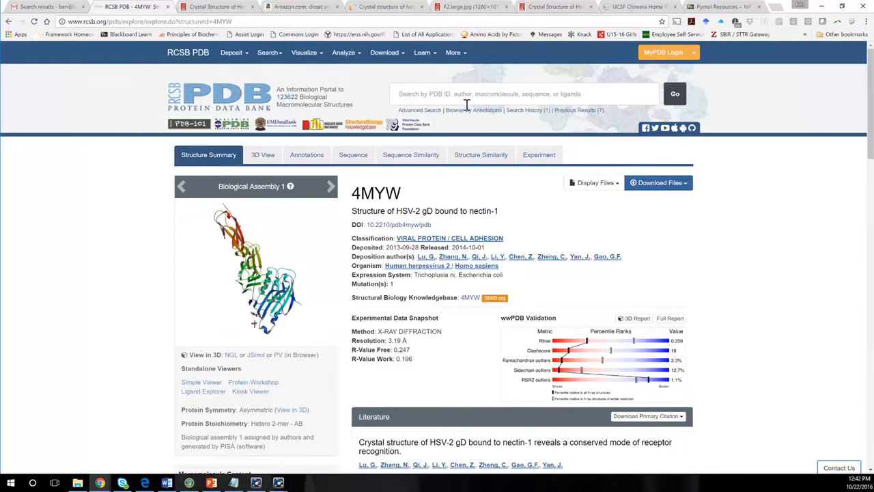
{"action": "left_click", "coordinate": [465, 102]}
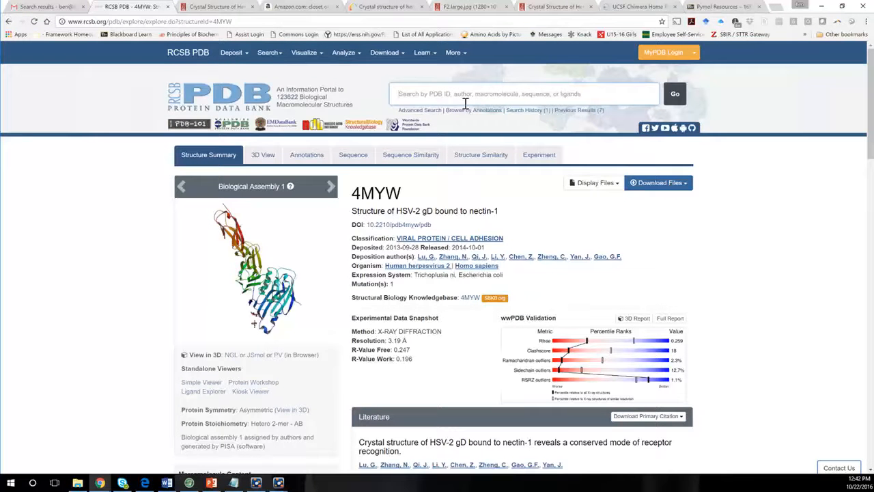
{"action": "type", "text": "herpes"}
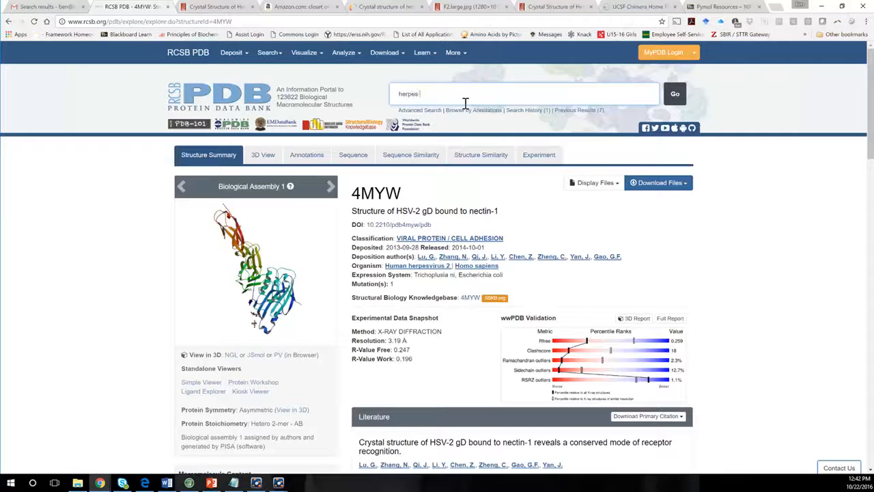
{"action": "type", "text": " gD e317"}
{"action": "key", "text": "Return"}
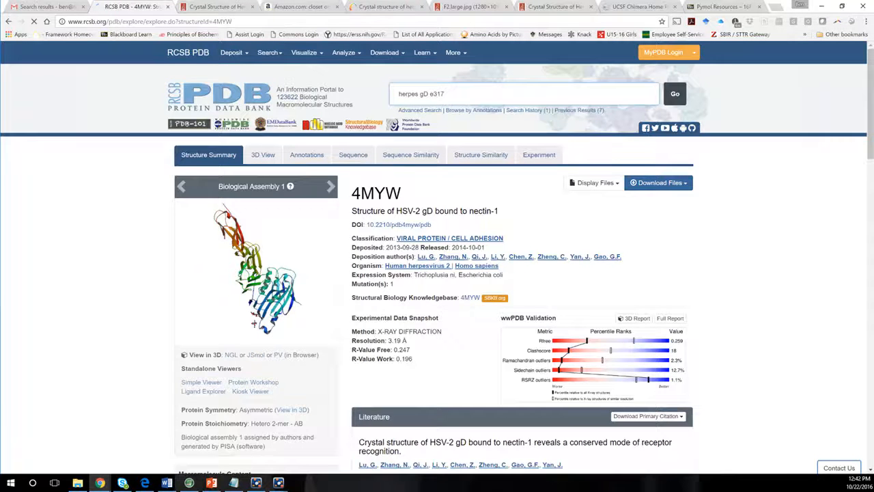
{"action": "scroll", "coordinate": [462, 237], "scroll_direction": "down", "scroll_amount": 3}
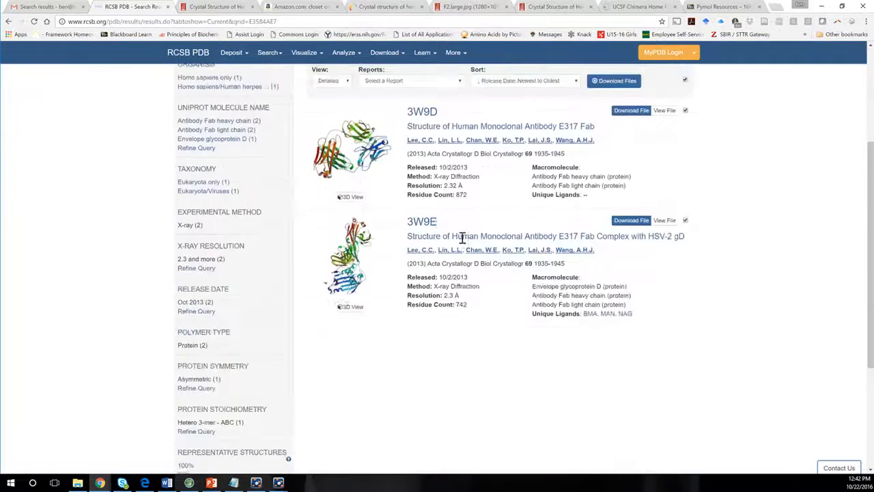
{"action": "scroll", "coordinate": [462, 237], "scroll_direction": "down", "scroll_amount": 2}
{"action": "scroll", "coordinate": [462, 237], "scroll_direction": "up", "scroll_amount": 2}
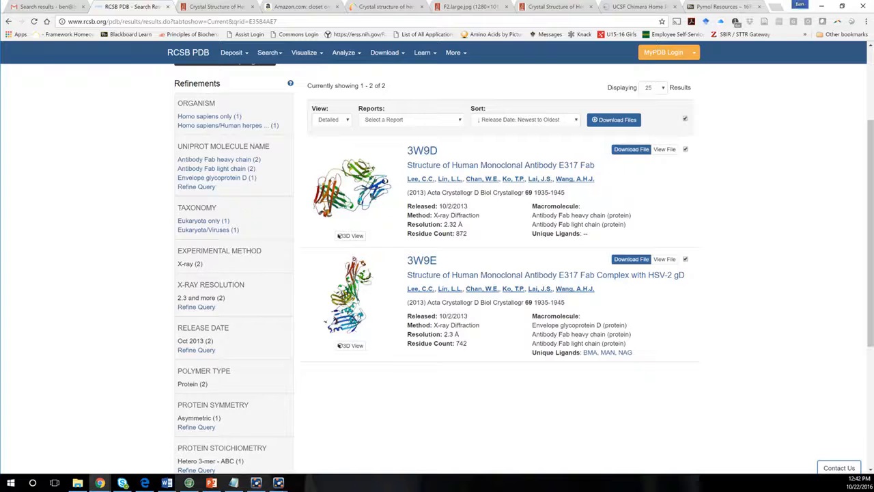
Step: Switch to PyMOL and load the antibody structure with the command "fetch 3w9D"
{"action": "left_click", "coordinate": [842, 6]}
{"action": "left_click_drag", "start_coordinate": [503, 11], "coordinate": [705, 73]}
{"action": "left_click", "coordinate": [747, 73]}
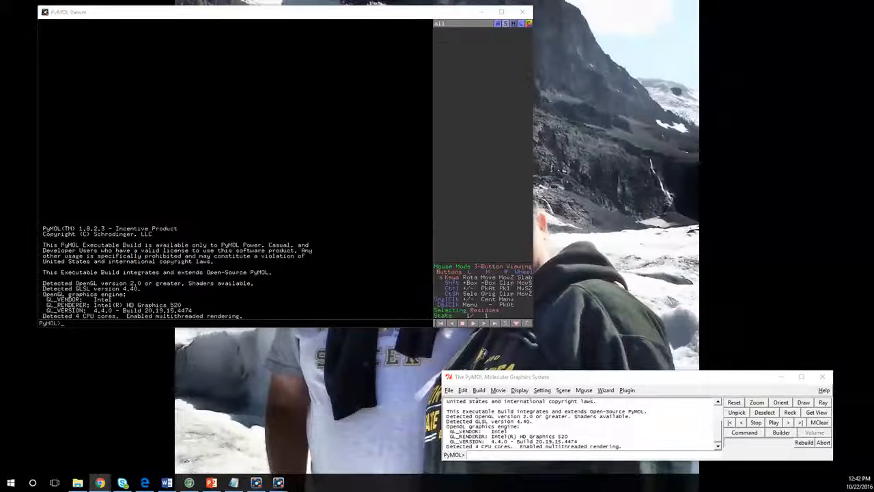
{"action": "left_click", "coordinate": [542, 455]}
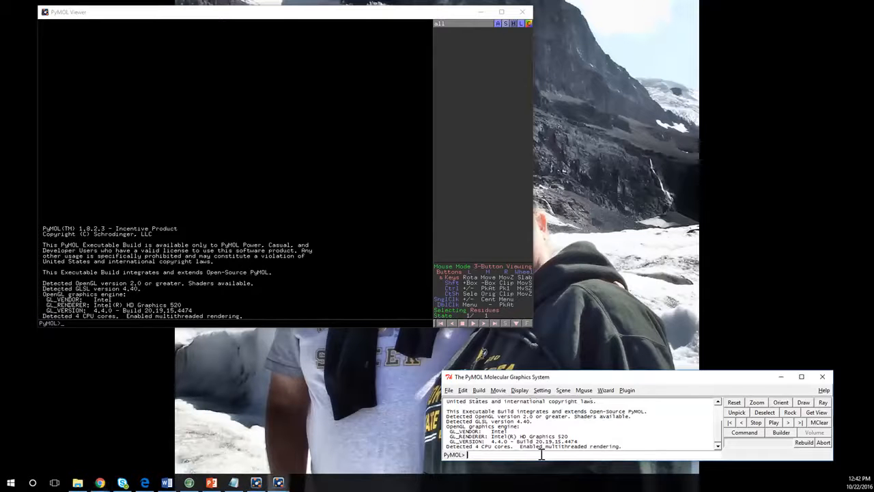
{"action": "type", "text": "fetch 3w9D"}
{"action": "key", "text": "Return"}
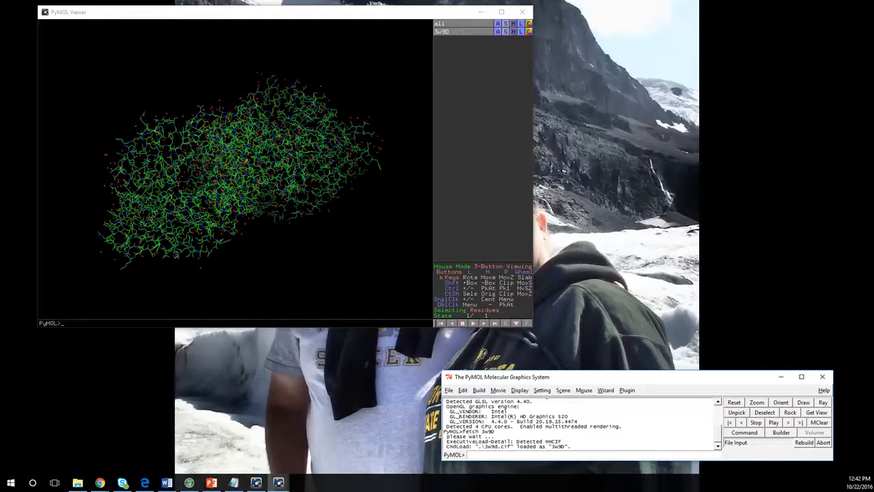
{"action": "left_click", "coordinate": [448, 390]}
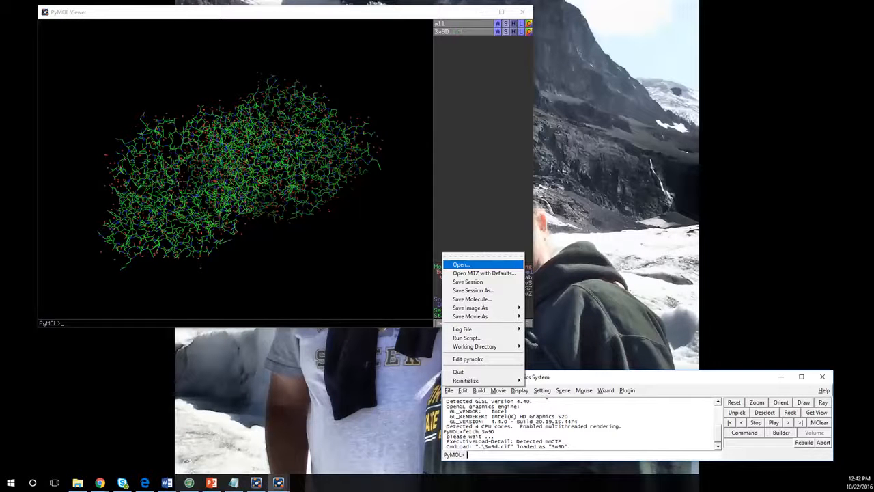
{"action": "mouse_move", "coordinate": [478, 308]}
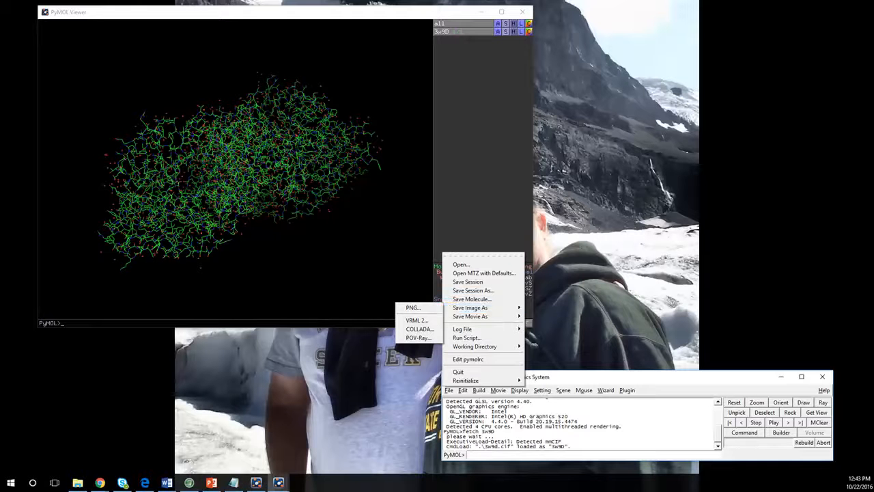
{"action": "key", "text": "Escape"}
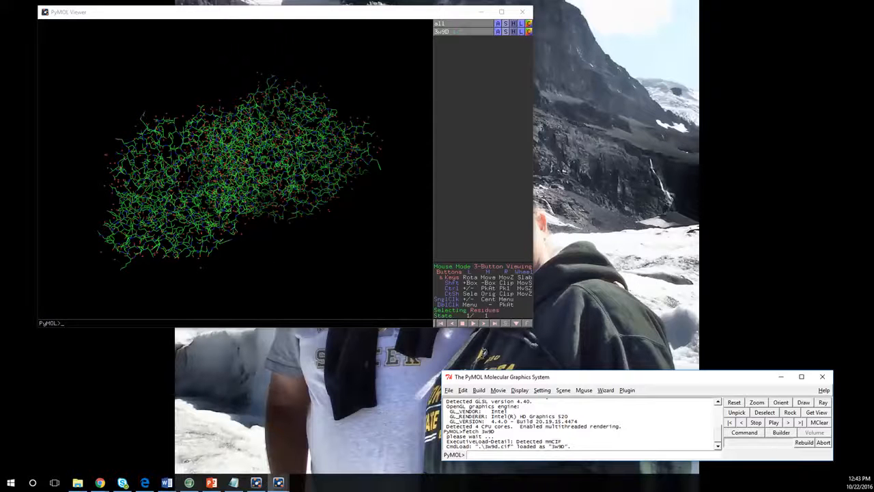
Step: Load the antibody complex structure with the command "fetch 3w9e"
{"action": "mouse_move", "coordinate": [235, 171]}
{"action": "left_mouse_down"}
{"action": "mouse_move", "coordinate": [318, 201]}
{"action": "mouse_move", "coordinate": [235, 170]}
{"action": "mouse_move", "coordinate": [218, 178]}
{"action": "mouse_move", "coordinate": [280, 178]}
{"action": "mouse_move", "coordinate": [236, 174]}
{"action": "left_mouse_up"}
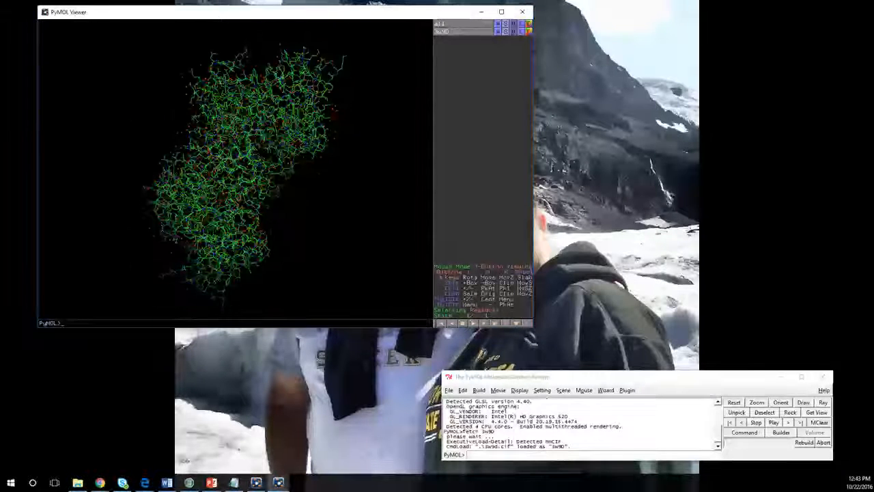
{"action": "left_click", "coordinate": [490, 455]}
{"action": "type", "text": "fetch"}
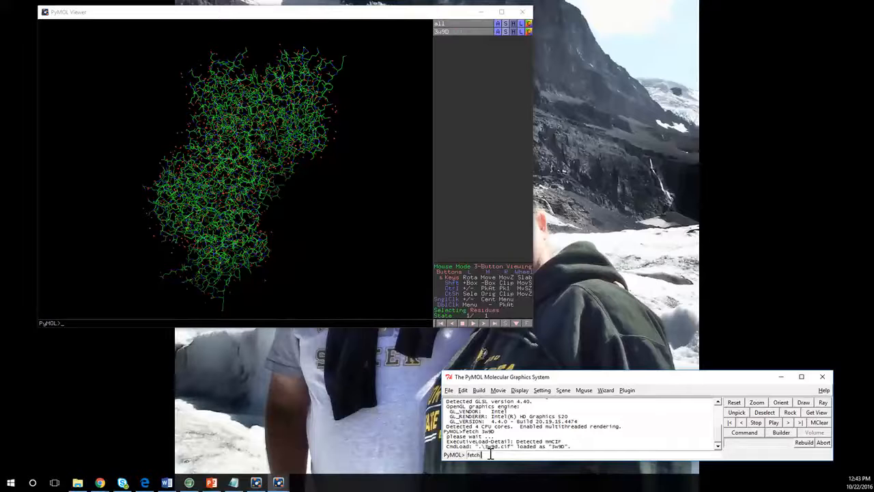
{"action": "type", "text": " 3w9"}
{"action": "type", "text": "e"}
{"action": "key", "text": "Return"}
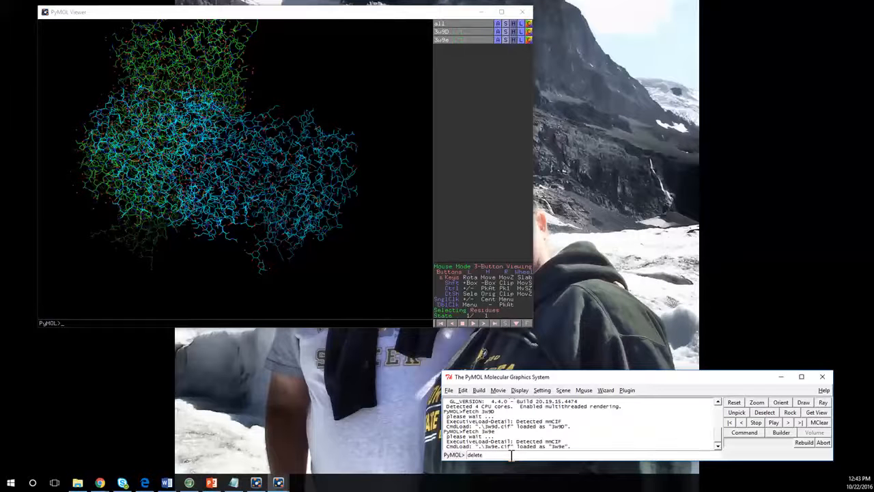
Step: Hide the 3w9D structure and remove it with the command "delete 3w9d"
{"action": "type", "text": "3w9d"}
{"action": "left_click", "coordinate": [513, 32]}
{"action": "left_click", "coordinate": [515, 42]}
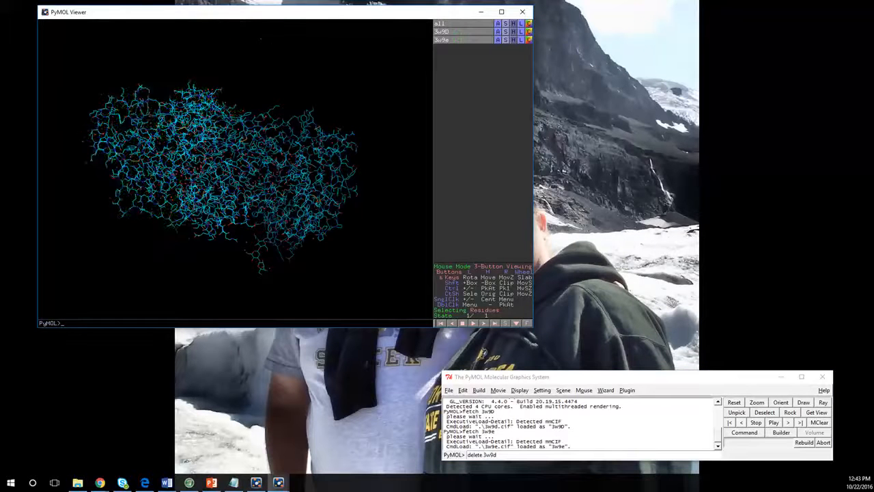
{"action": "left_click_drag", "start_coordinate": [232, 164], "coordinate": [260, 170]}
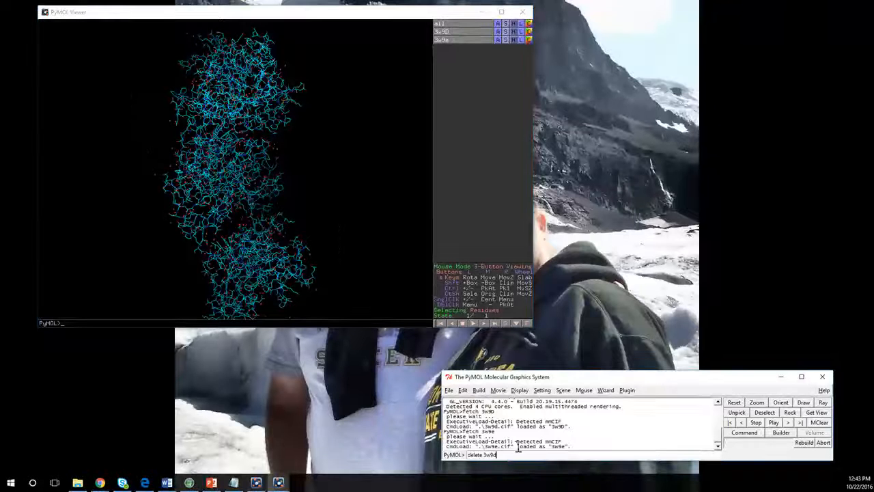
{"action": "key", "text": "Return"}
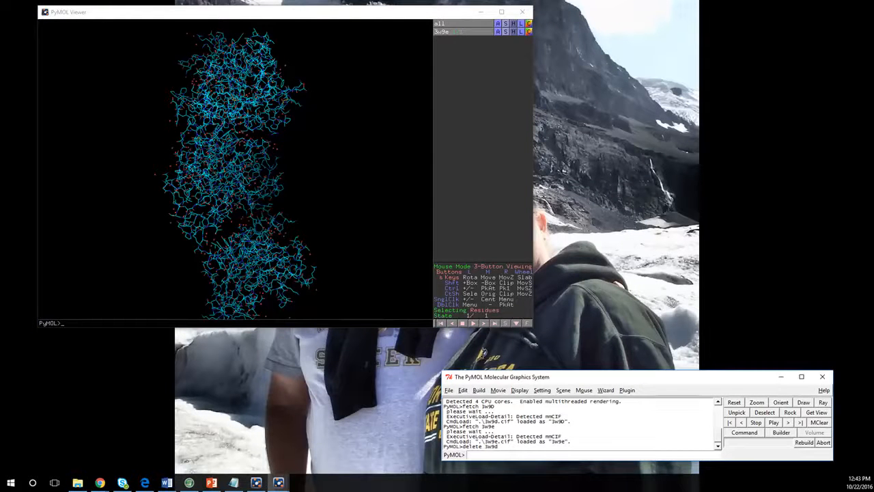
Step: Widen the PyMOL viewer window and turn on the sequence display for 3w9e
{"action": "left_click_drag", "start_coordinate": [532, 328], "coordinate": [613, 329]}
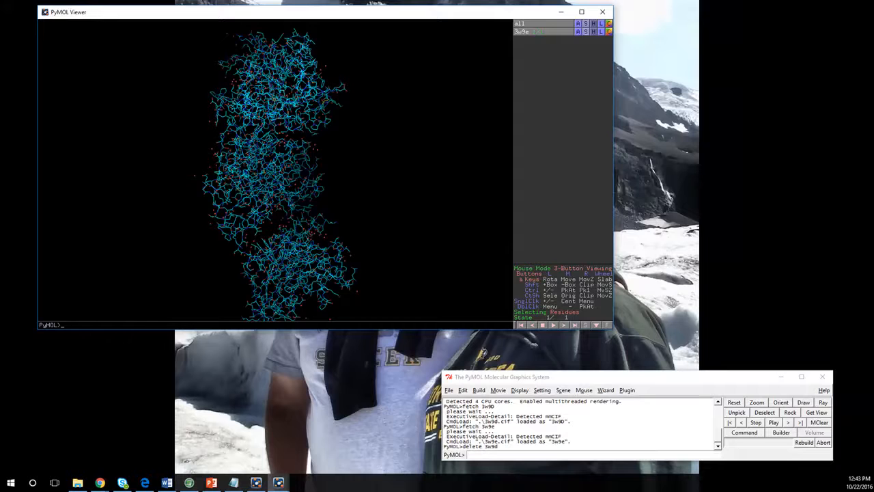
{"action": "left_click_drag", "start_coordinate": [369, 205], "coordinate": [269, 250]}
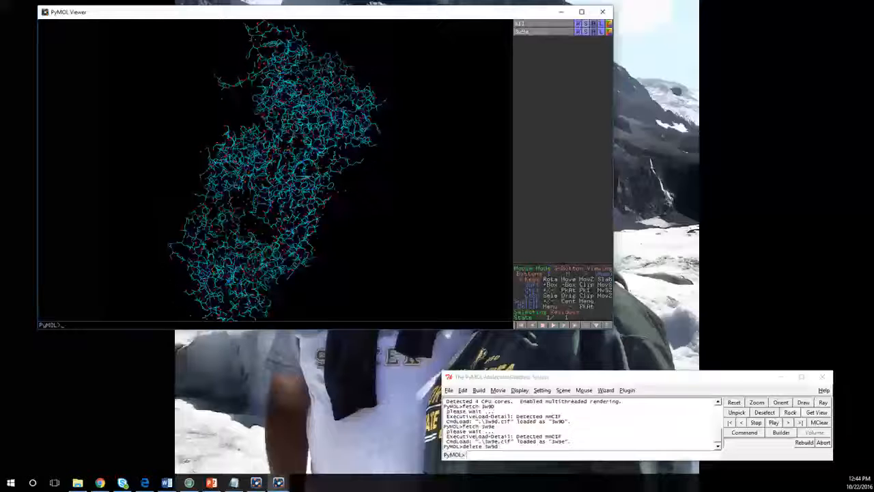
{"action": "left_click", "coordinate": [520, 389]}
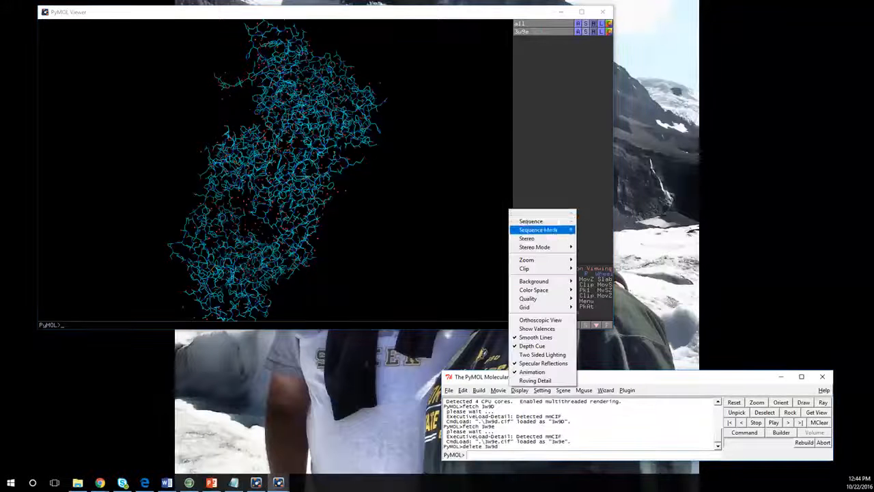
{"action": "left_click", "coordinate": [531, 221]}
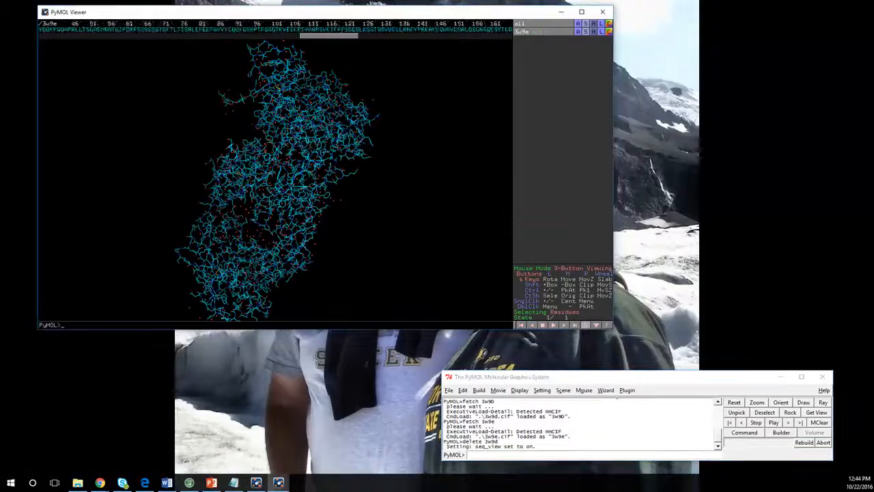
Step: Place the MolecularFlipbook window beside the PyMOL viewer and rotate 3w9e to match the orientation of its complex there
{"action": "left_click_drag", "start_coordinate": [329, 35], "coordinate": [67, 35]}
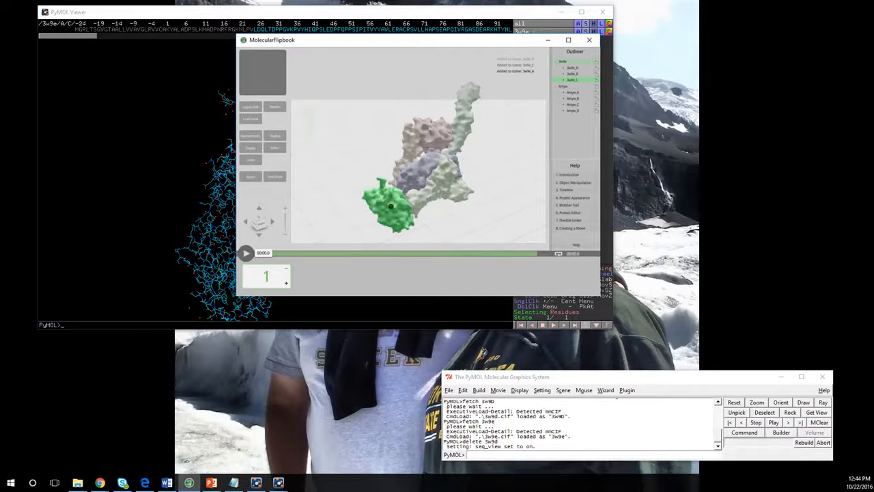
{"action": "left_click_drag", "start_coordinate": [409, 40], "coordinate": [607, 29]}
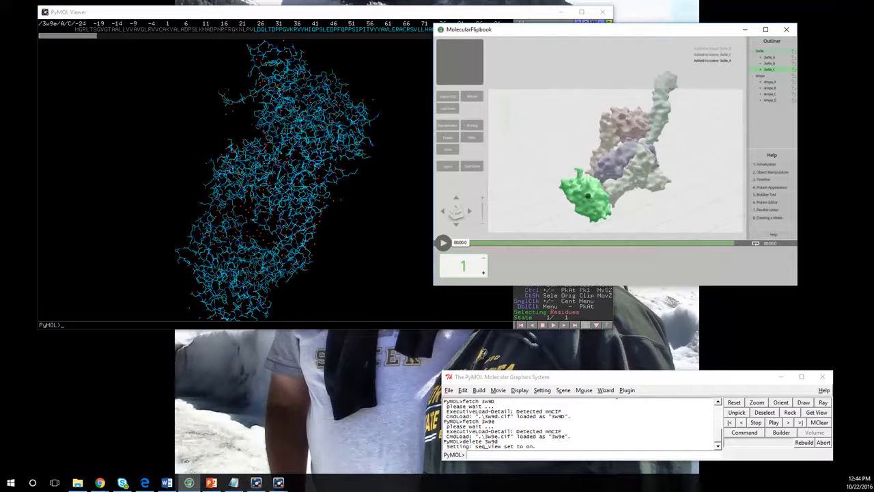
{"action": "mouse_move", "coordinate": [293, 171]}
{"action": "left_mouse_down"}
{"action": "mouse_move", "coordinate": [291, 239]}
{"action": "mouse_move", "coordinate": [321, 273]}
{"action": "mouse_move", "coordinate": [293, 225]}
{"action": "mouse_move", "coordinate": [301, 167]}
{"action": "mouse_move", "coordinate": [252, 191]}
{"action": "mouse_move", "coordinate": [351, 180]}
{"action": "mouse_move", "coordinate": [308, 177]}
{"action": "mouse_move", "coordinate": [290, 134]}
{"action": "mouse_move", "coordinate": [304, 164]}
{"action": "left_mouse_up"}
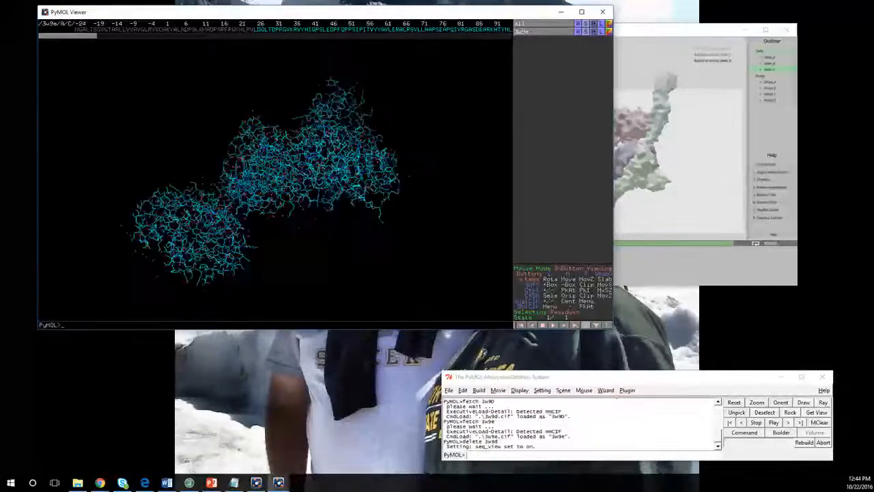
{"action": "left_click", "coordinate": [673, 30]}
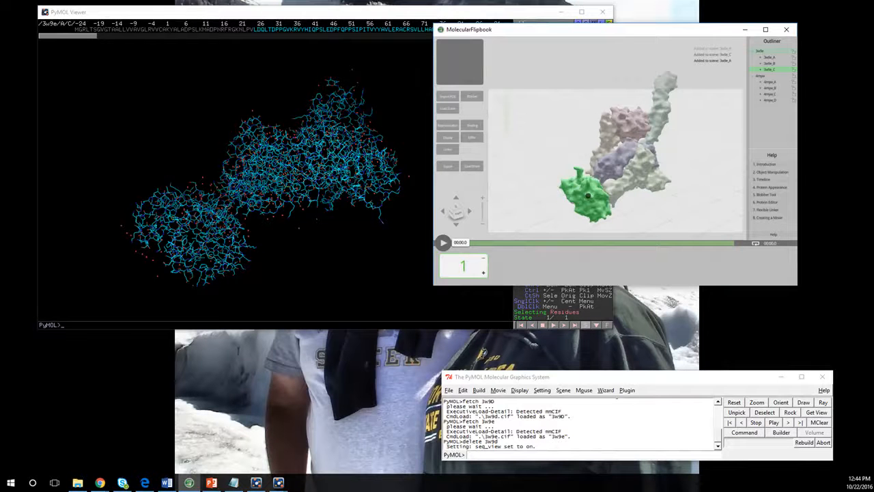
{"action": "left_click", "coordinate": [550, 171]}
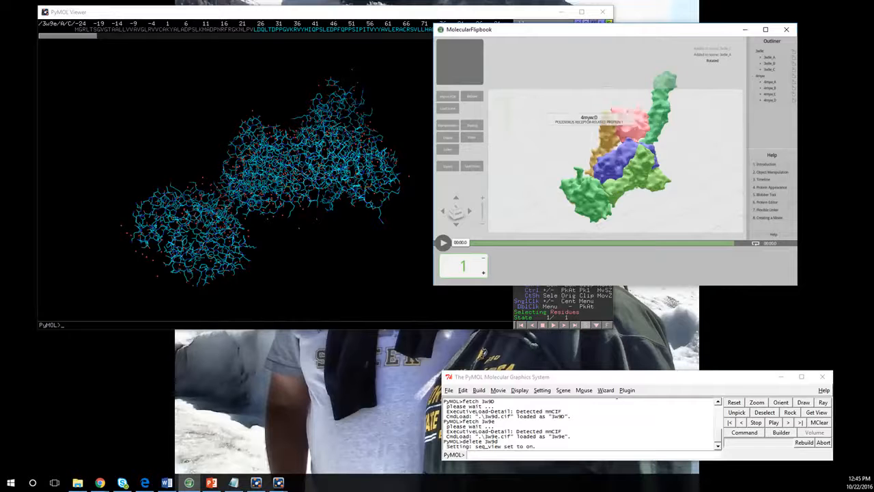
Step: Display all chains of 3w9e as Surface in MolecularFlipbook
{"action": "left_click", "coordinate": [760, 51]}
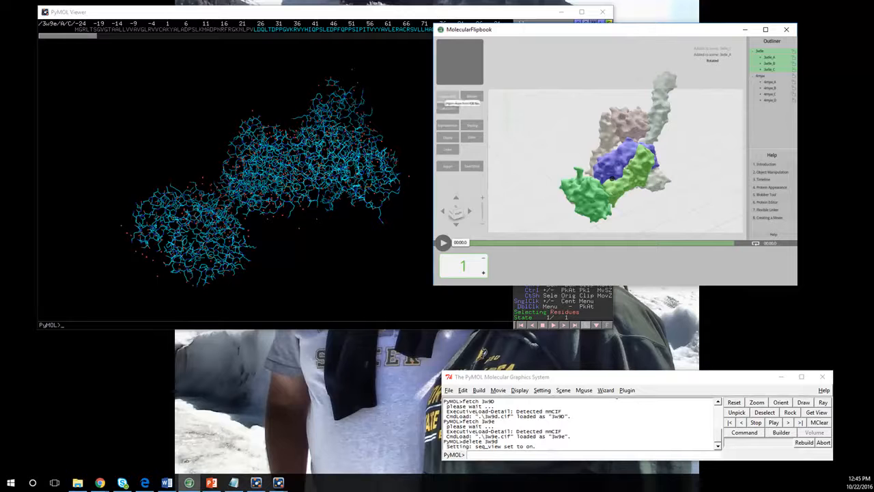
{"action": "left_click", "coordinate": [448, 127]}
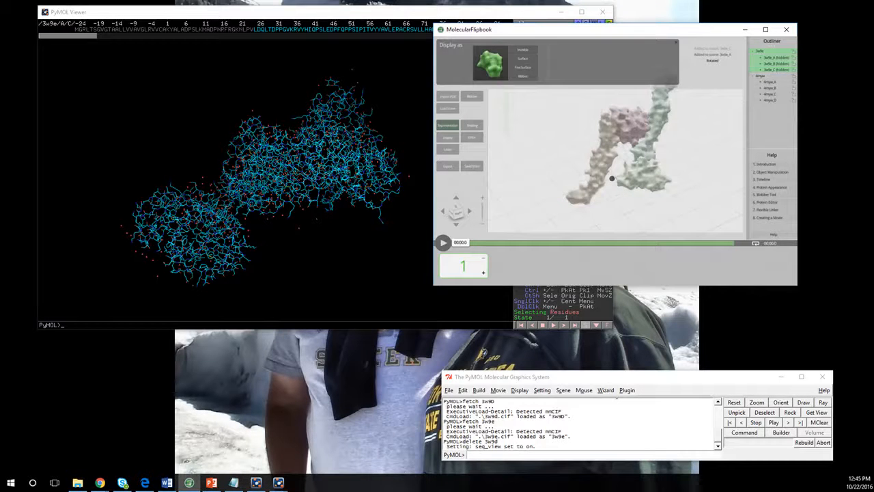
{"action": "left_click", "coordinate": [522, 58]}
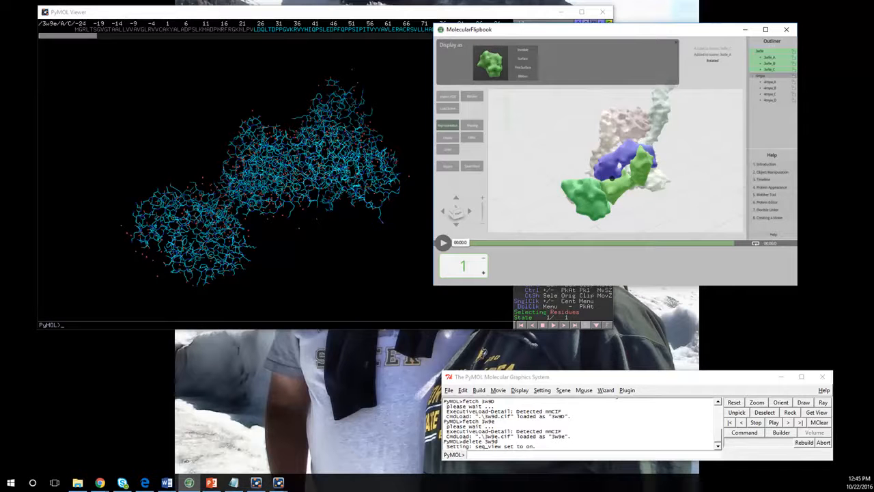
Step: Make the whole 4myw structure invisible in MolecularFlipbook so only the antibody complex is shown
{"action": "left_click", "coordinate": [761, 76]}
{"action": "left_click", "coordinate": [522, 50]}
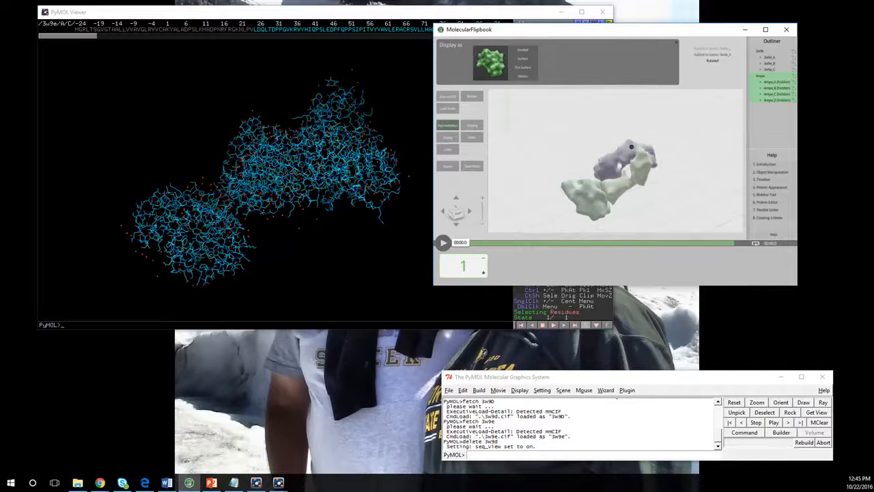
{"action": "mouse_move", "coordinate": [630, 146]}
{"action": "middle_mouse_down"}
{"action": "mouse_move", "coordinate": [616, 125]}
{"action": "mouse_move", "coordinate": [629, 163]}
{"action": "middle_mouse_up"}
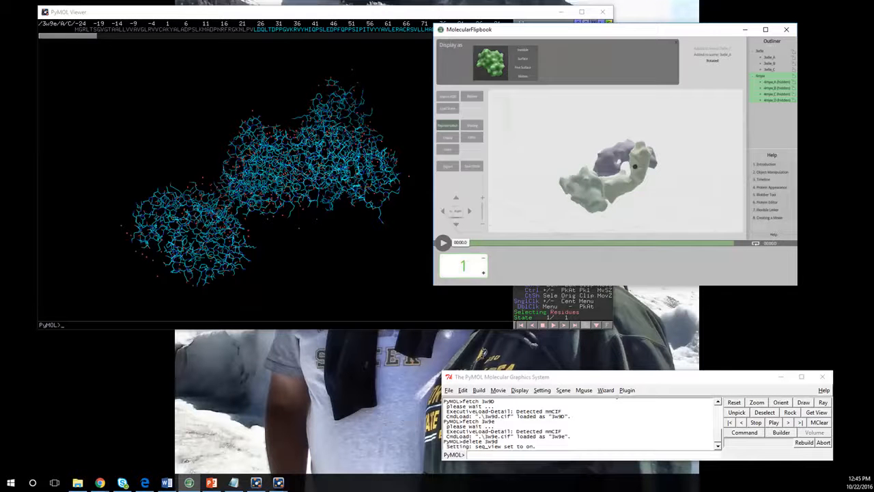
Step: Switch to PyMOL and define a selection for the viral glycoprotein with the command "select gD, chain C"
{"action": "left_click", "coordinate": [526, 452]}
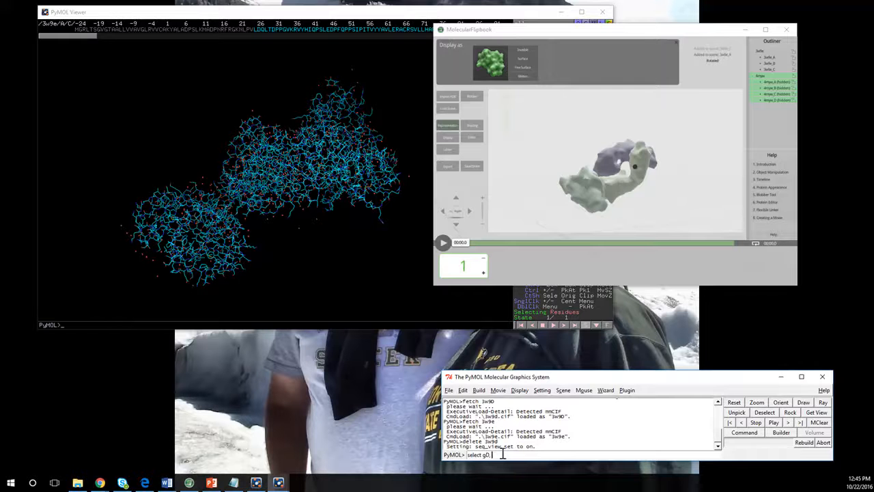
{"action": "type", "text": "chain"}
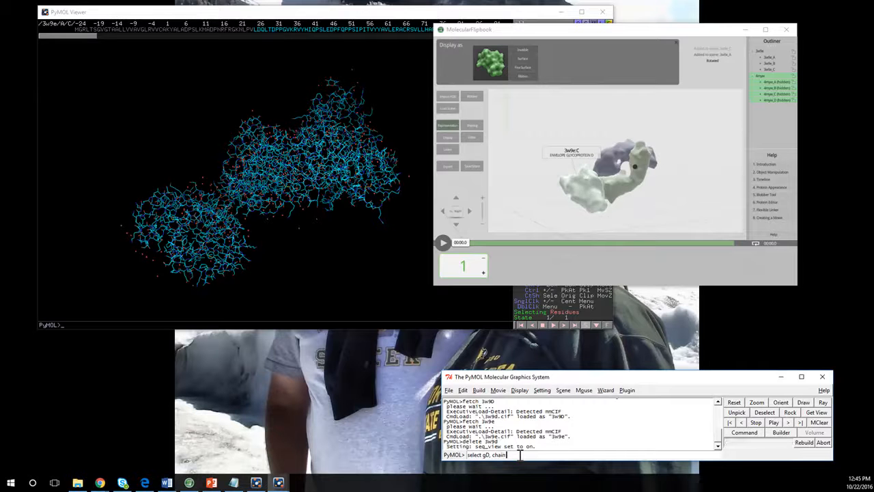
{"action": "type", "text": " C"}
{"action": "key", "text": "Return"}
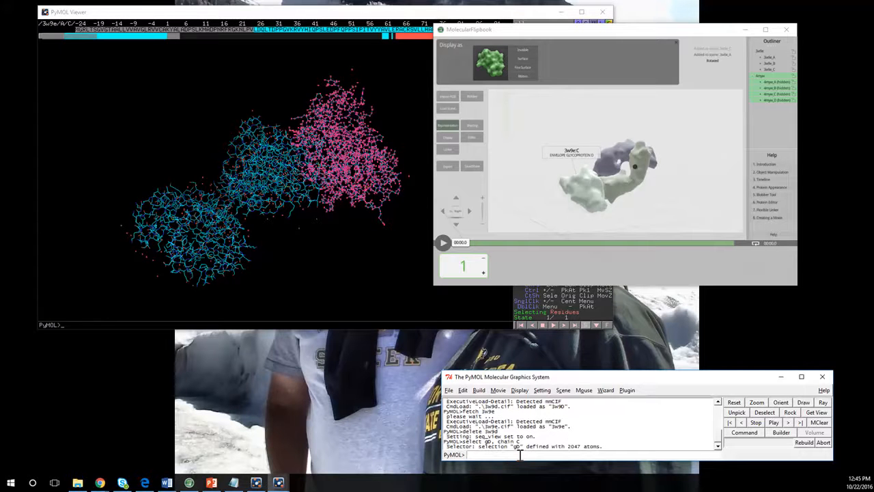
Step: Define a selection for the antibody light chain with the command "select e317L, chain B"
{"action": "left_click_drag", "start_coordinate": [382, 253], "coordinate": [191, 222]}
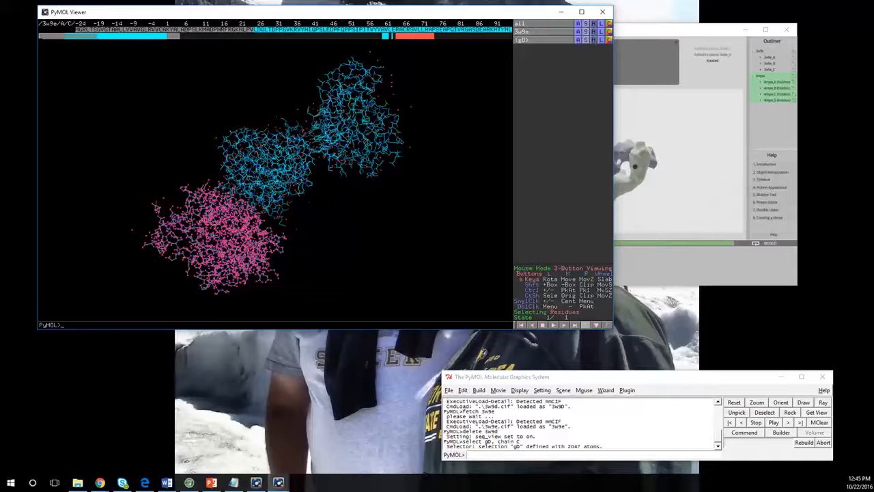
{"action": "left_click", "coordinate": [501, 454]}
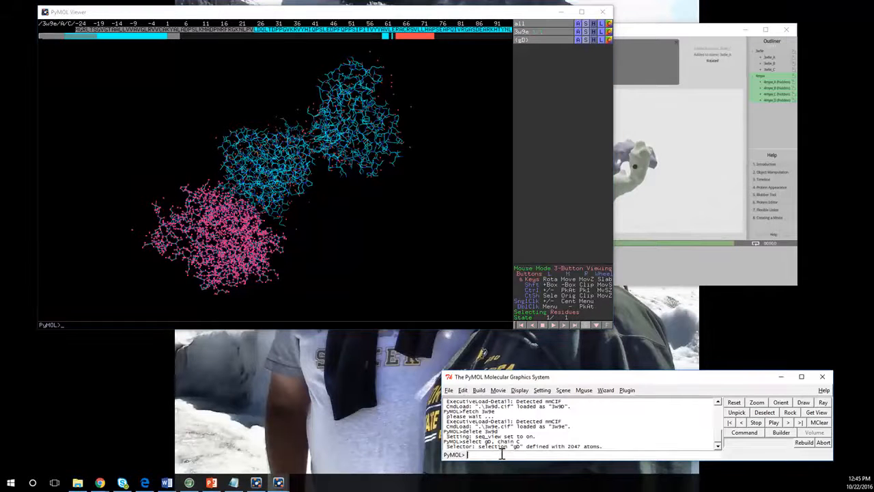
{"action": "type", "text": "select e317L, chain B"}
{"action": "key", "text": "Return"}
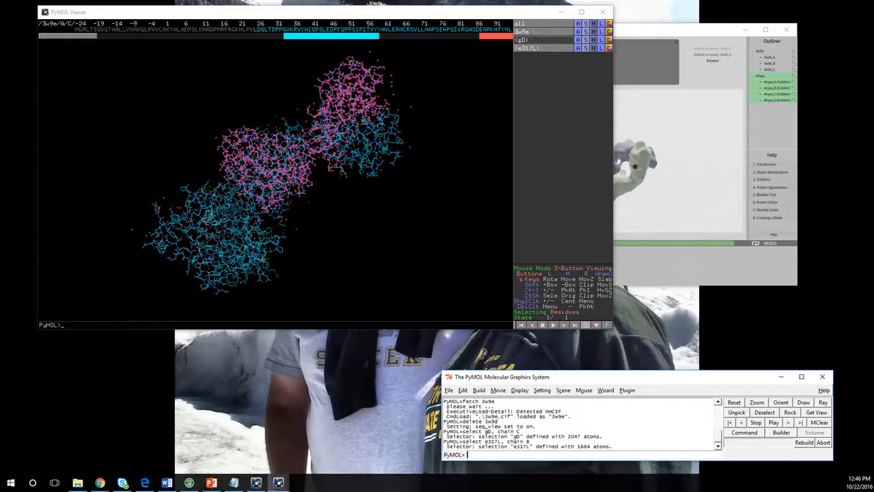
Step: Define a selection for the antibody heavy chain with the command "select e317H, chain A"
{"action": "mouse_move", "coordinate": [274, 177]}
{"action": "left_mouse_down"}
{"action": "mouse_move", "coordinate": [348, 181]}
{"action": "mouse_move", "coordinate": [355, 170]}
{"action": "mouse_move", "coordinate": [276, 174]}
{"action": "left_mouse_up"}
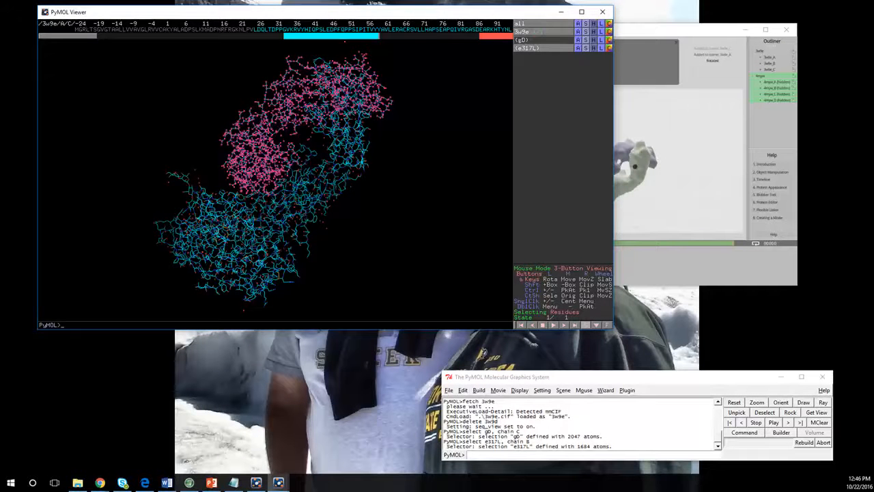
{"action": "left_click", "coordinate": [503, 455]}
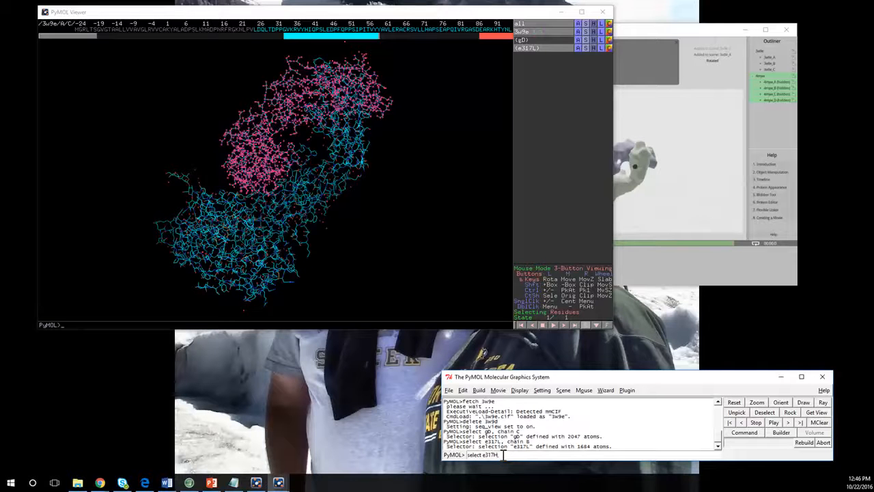
{"action": "key", "text": "Return"}
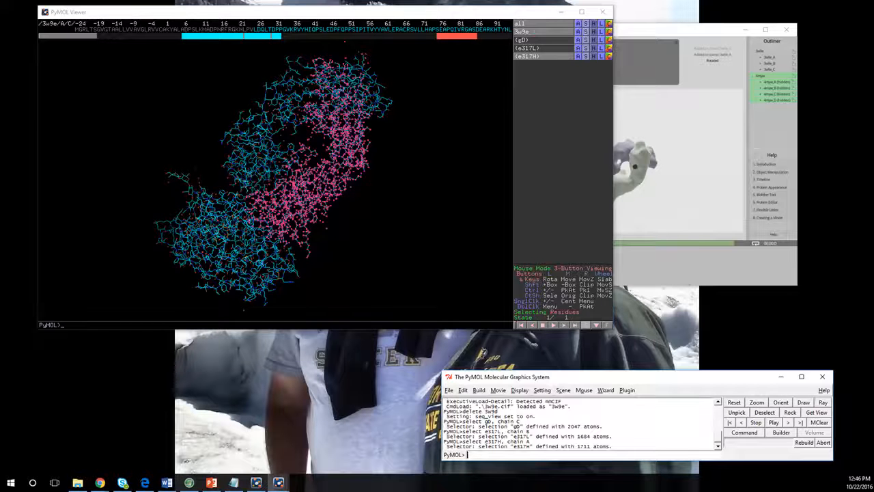
Step: Hide the antibody selections e317H and e317L and turn off the selection highlighting, keeping only gD displayed
{"action": "mouse_move", "coordinate": [301, 185]}
{"action": "left_mouse_down"}
{"action": "mouse_move", "coordinate": [341, 136]}
{"action": "mouse_move", "coordinate": [308, 178]}
{"action": "left_mouse_up"}
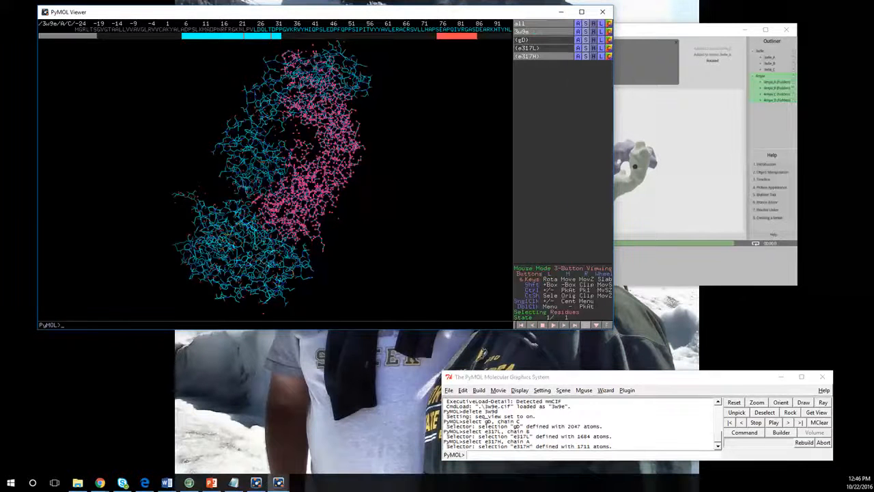
{"action": "left_click", "coordinate": [594, 56]}
{"action": "left_click", "coordinate": [582, 76]}
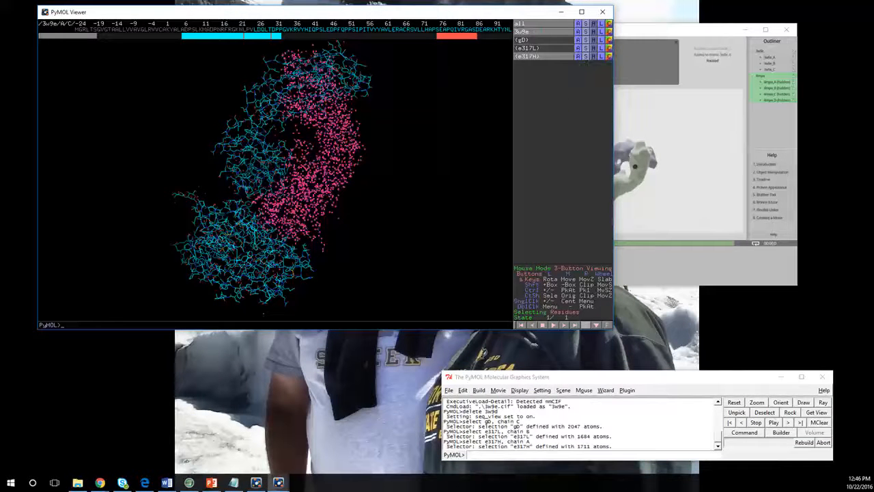
{"action": "left_click", "coordinate": [539, 48]}
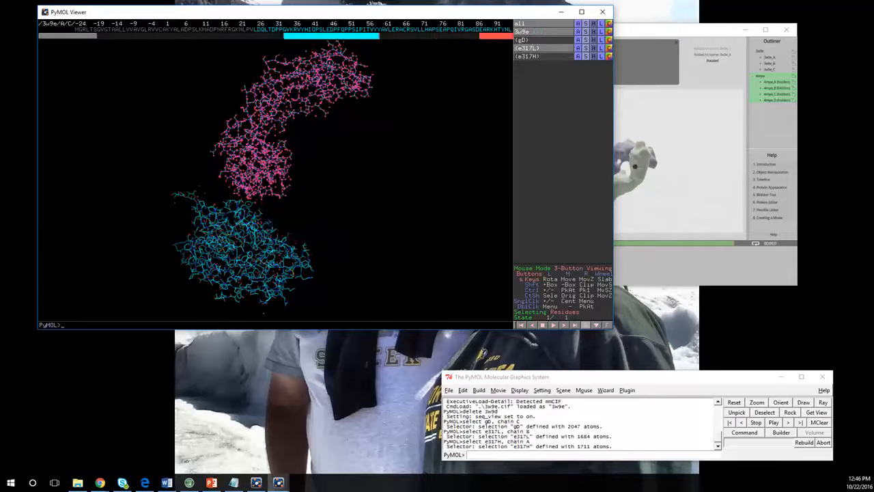
{"action": "left_click", "coordinate": [539, 56]}
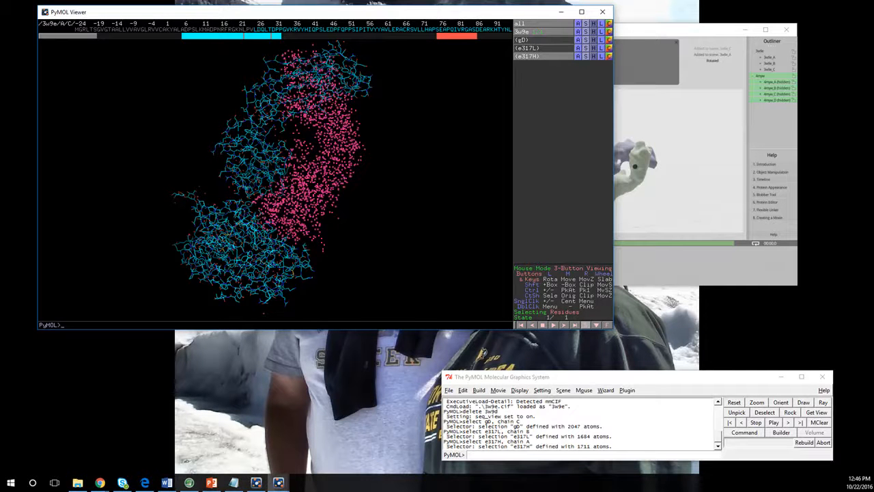
{"action": "left_click", "coordinate": [540, 56]}
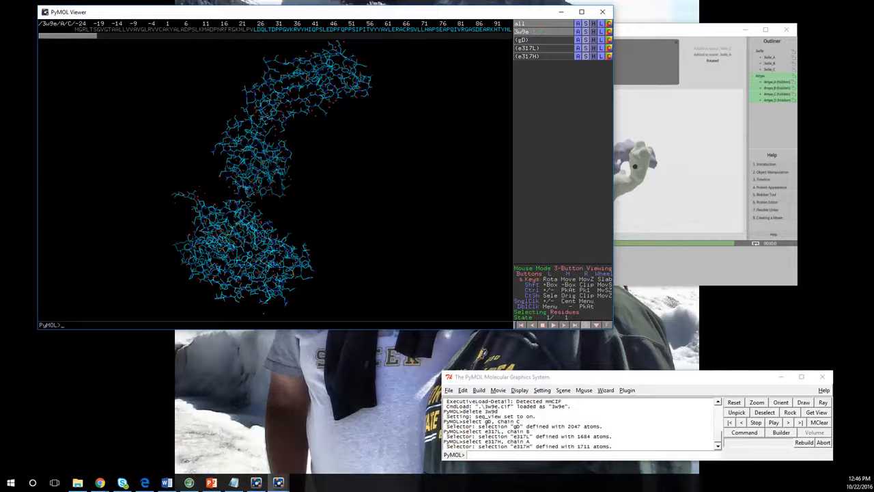
{"action": "left_click", "coordinate": [593, 40]}
{"action": "left_click", "coordinate": [590, 60]}
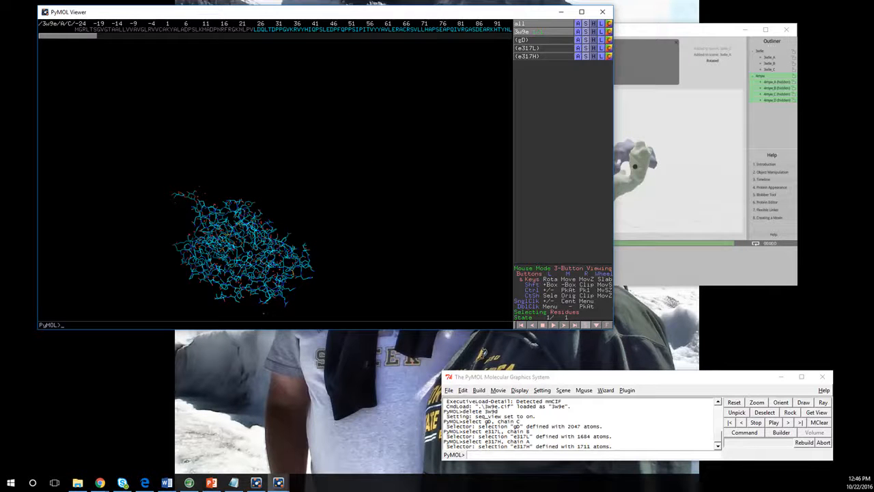
Step: Show the gD glycoprotein as spheres
{"action": "left_click_drag", "start_coordinate": [356, 225], "coordinate": [164, 174]}
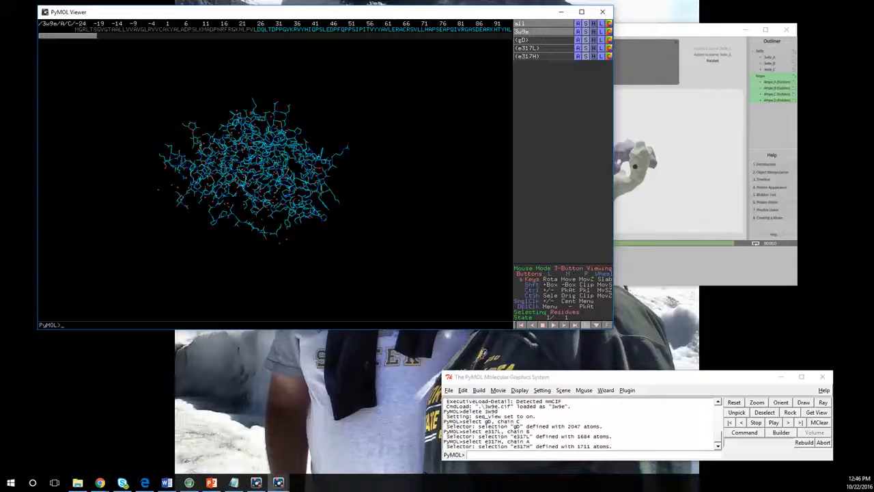
{"action": "left_click", "coordinate": [585, 32]}
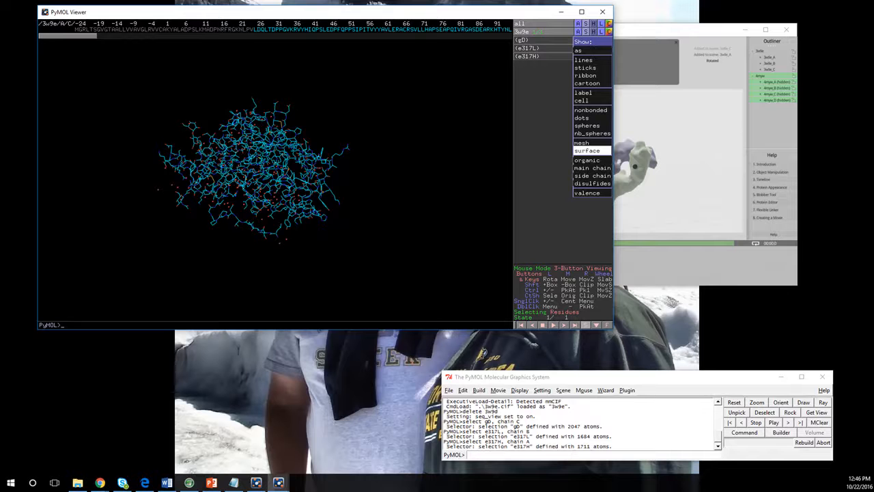
{"action": "left_click", "coordinate": [591, 126]}
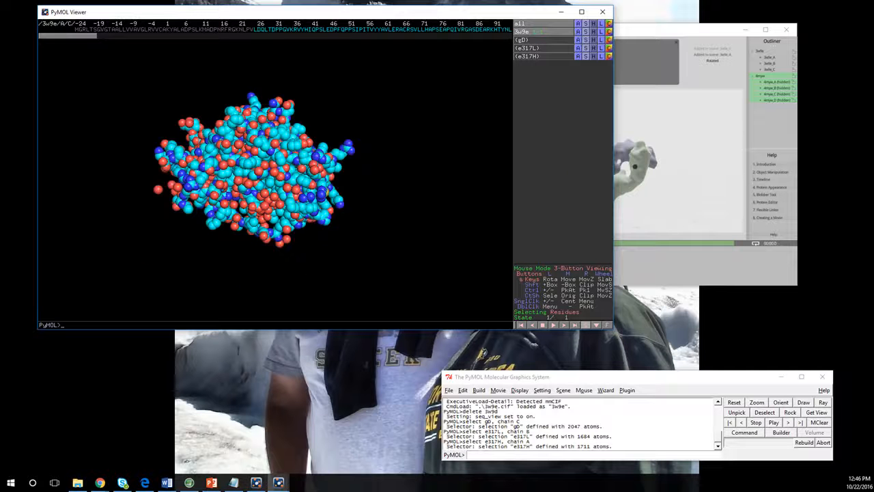
{"action": "left_click_drag", "start_coordinate": [267, 171], "coordinate": [288, 147]}
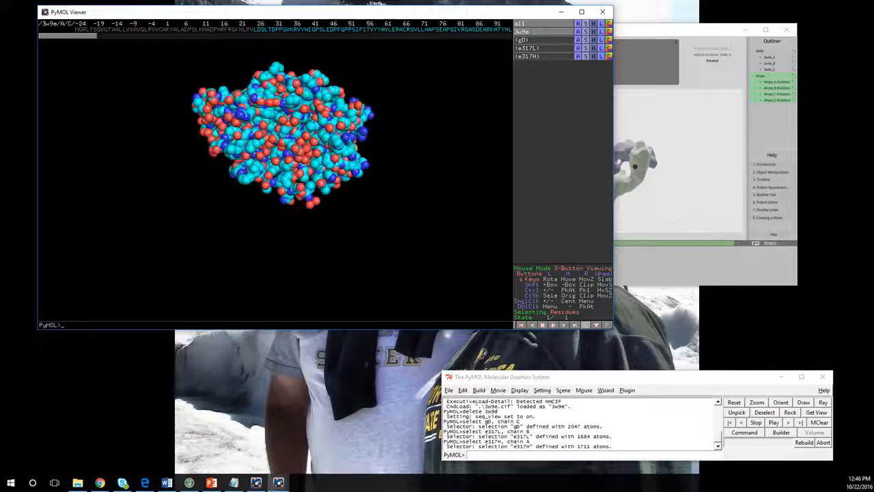
Step: Color the gD spheres gray and rotate the glycoprotein to view it from other sides
{"action": "left_click", "coordinate": [608, 32]}
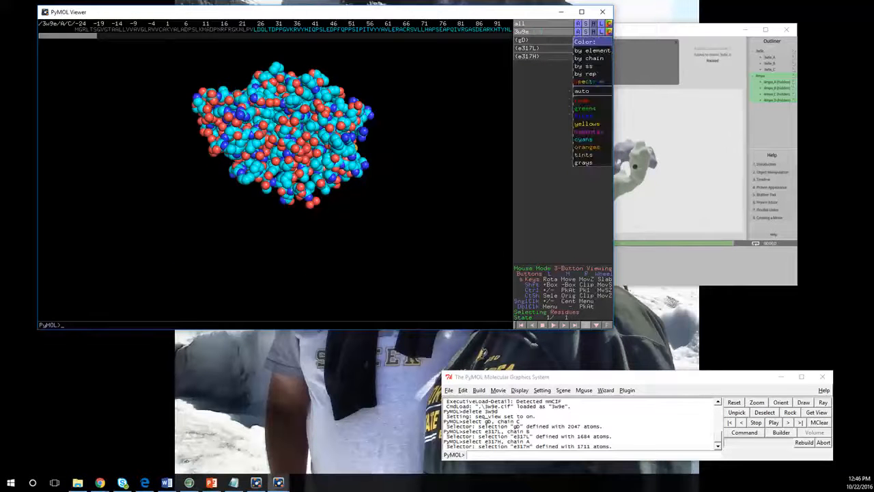
{"action": "left_click", "coordinate": [560, 163]}
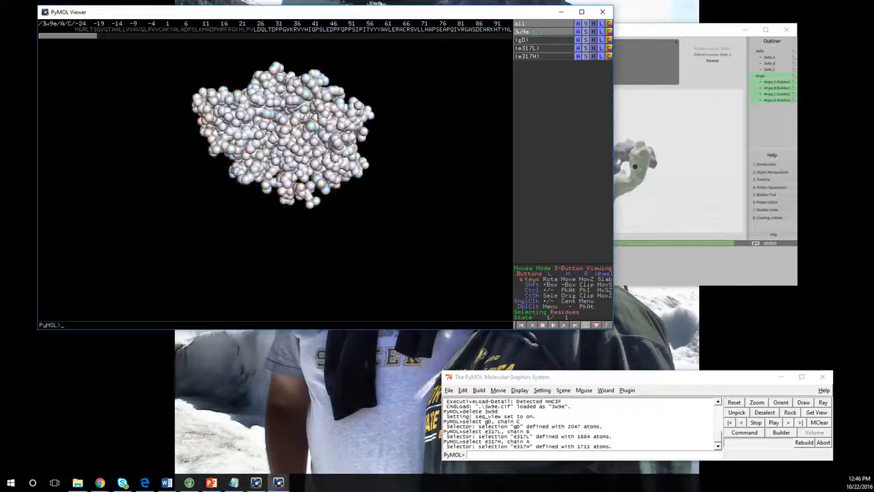
{"action": "left_click_drag", "start_coordinate": [293, 140], "coordinate": [329, 208]}
{"action": "left_click_drag", "start_coordinate": [205, 181], "coordinate": [318, 157]}
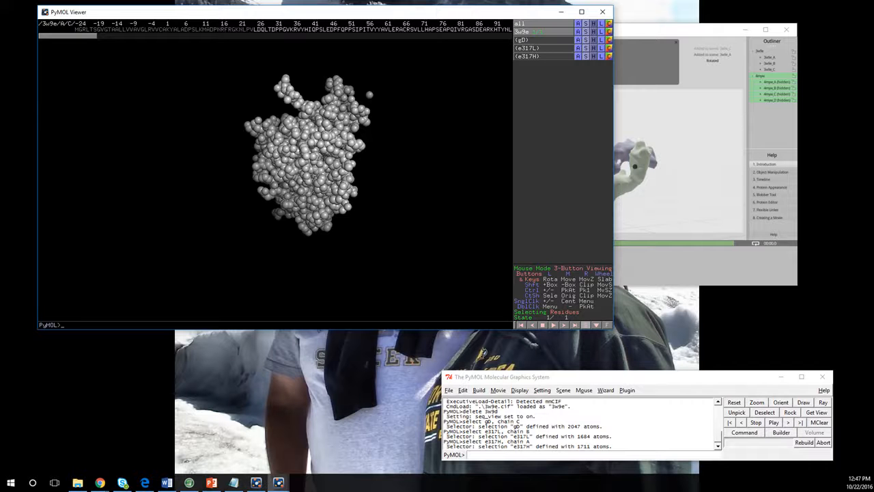
Step: Color the gD lysine just before position 91 in the sequence (…DEARKHTYN…) magenta
{"action": "left_click_drag", "start_coordinate": [68, 36], "coordinate": [97, 36]}
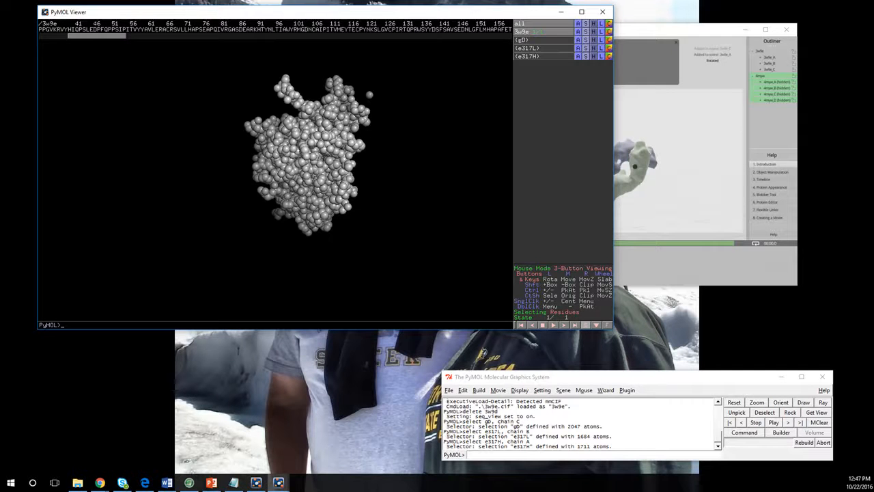
{"action": "left_click", "coordinate": [254, 29]}
{"action": "right_click", "coordinate": [254, 29]}
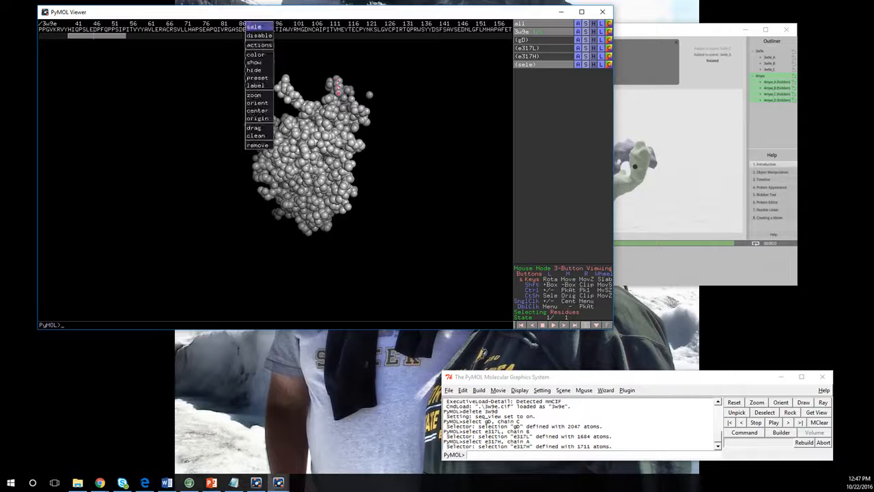
{"action": "mouse_move", "coordinate": [256, 54]}
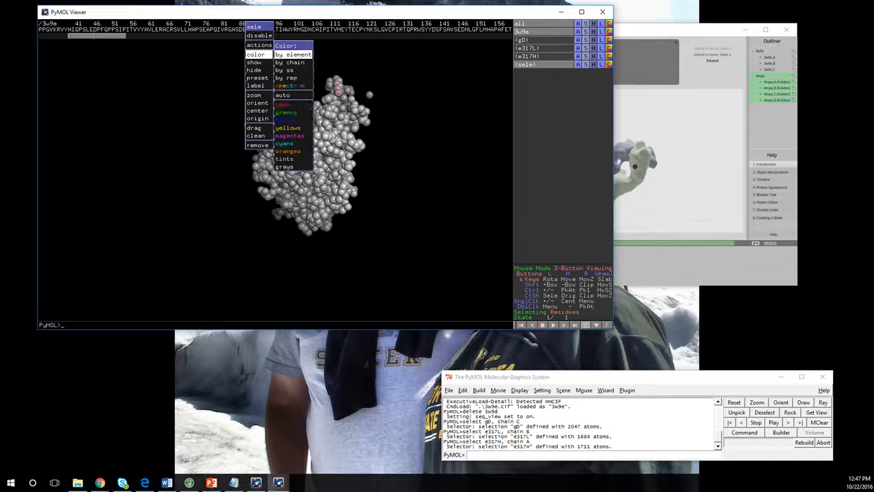
{"action": "mouse_move", "coordinate": [291, 136]}
{"action": "left_click", "coordinate": [329, 136]}
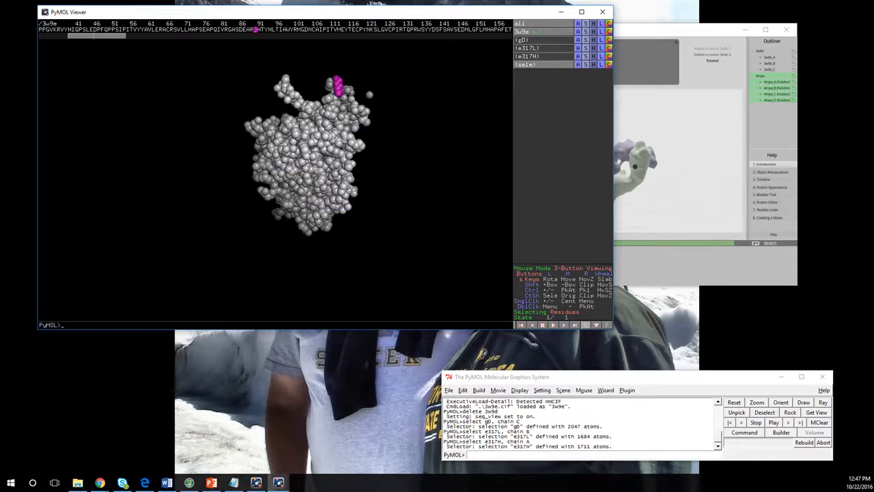
Step: Color gD serine 216 magenta and rotate the glycoprotein to bring that residue to the front
{"action": "left_click_drag", "start_coordinate": [96, 36], "coordinate": [369, 36]}
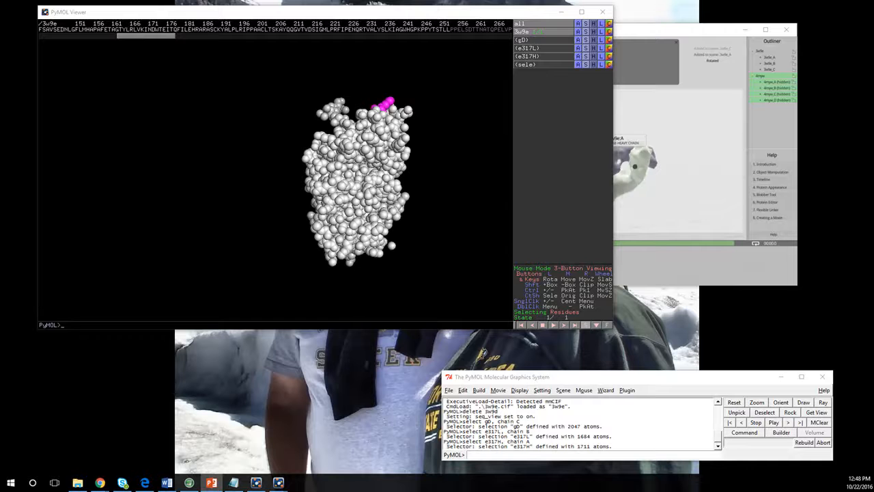
{"action": "left_click", "coordinate": [313, 30]}
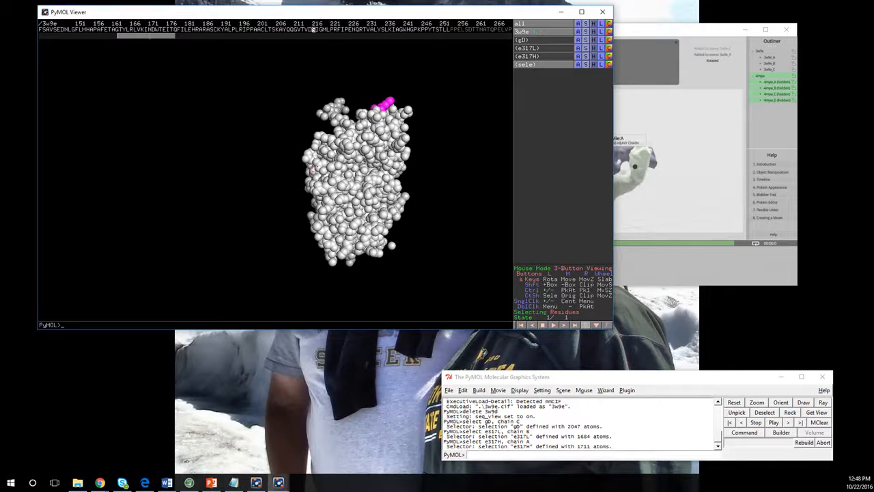
{"action": "right_click", "coordinate": [313, 29]}
{"action": "mouse_move", "coordinate": [313, 54]}
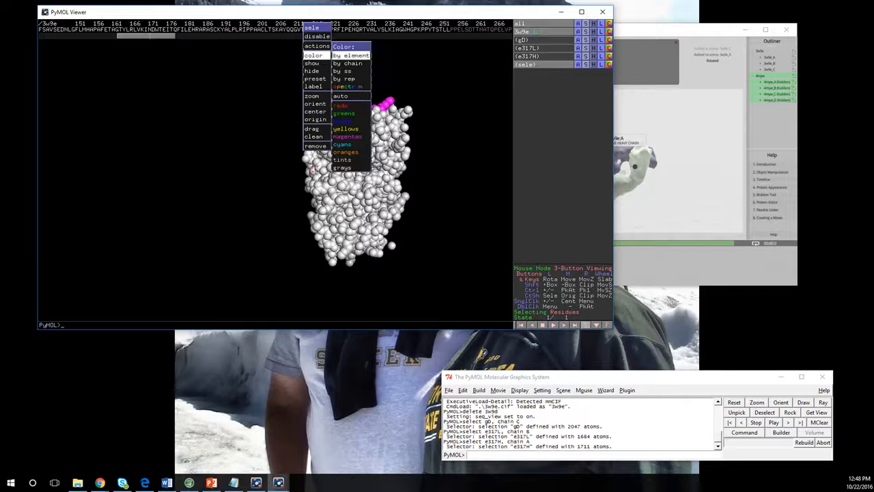
{"action": "mouse_move", "coordinate": [349, 136]}
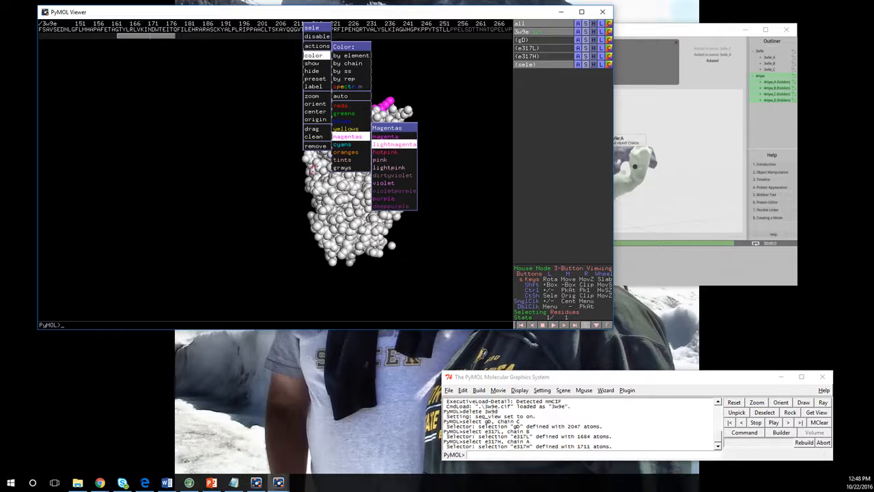
{"action": "left_click", "coordinate": [394, 145]}
{"action": "left_click_drag", "start_coordinate": [328, 179], "coordinate": [403, 189]}
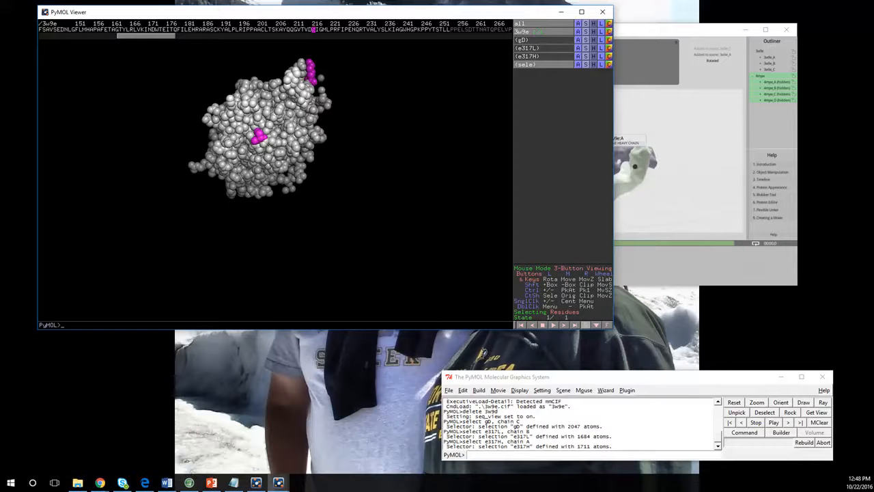
Step: Try to define a selection named nectin from the gD residue list copied from Notepad
{"action": "left_click", "coordinate": [233, 482]}
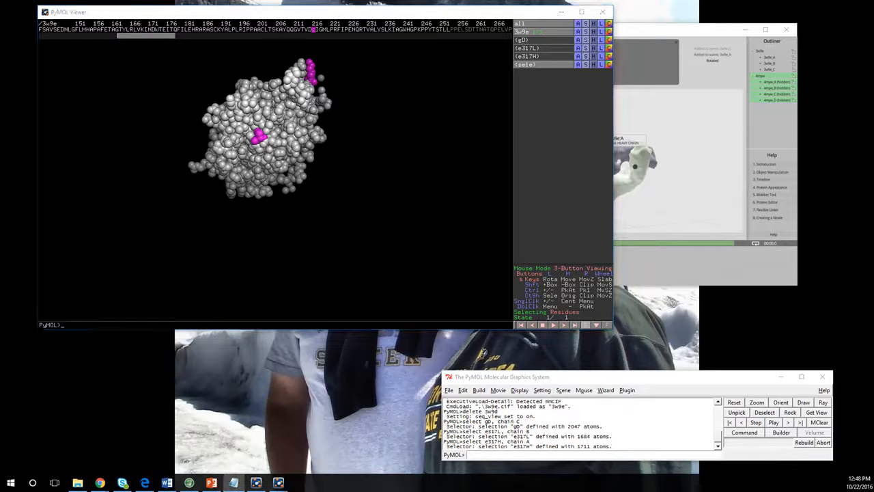
{"action": "key", "text": "alt+Tab"}
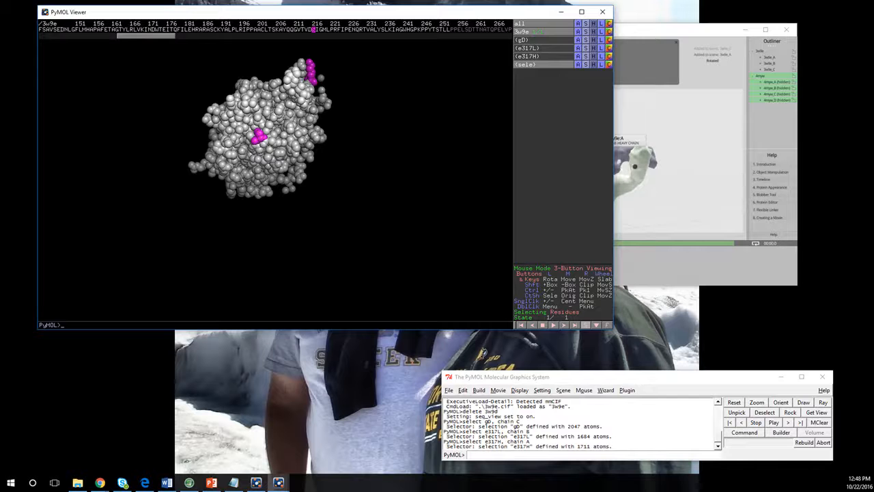
{"action": "left_click", "coordinate": [514, 455]}
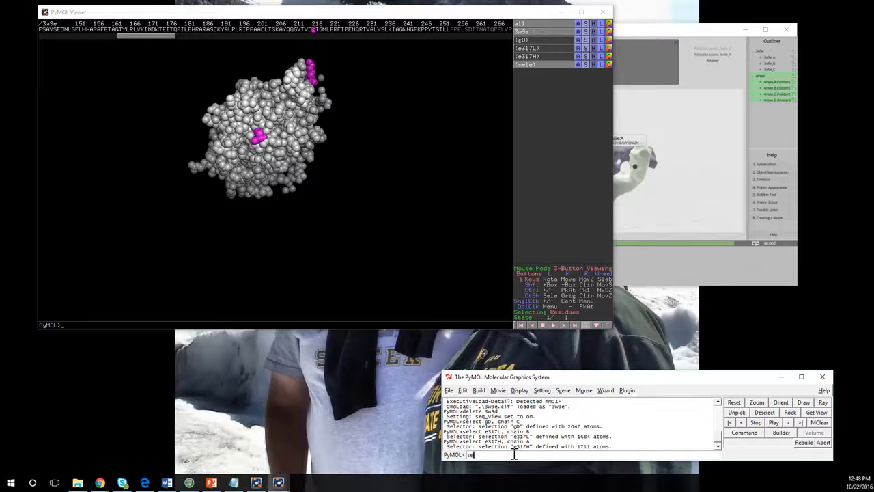
{"action": "type", "text": "select"}
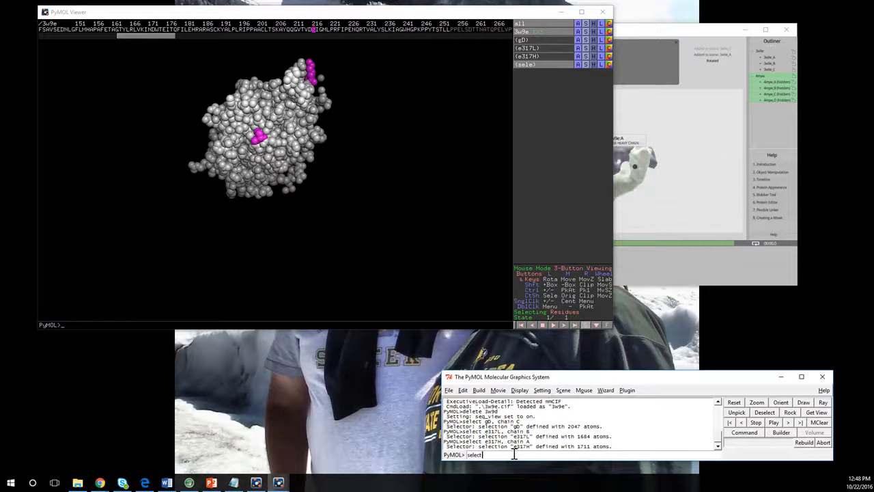
{"action": "type", "text": " nectin"}
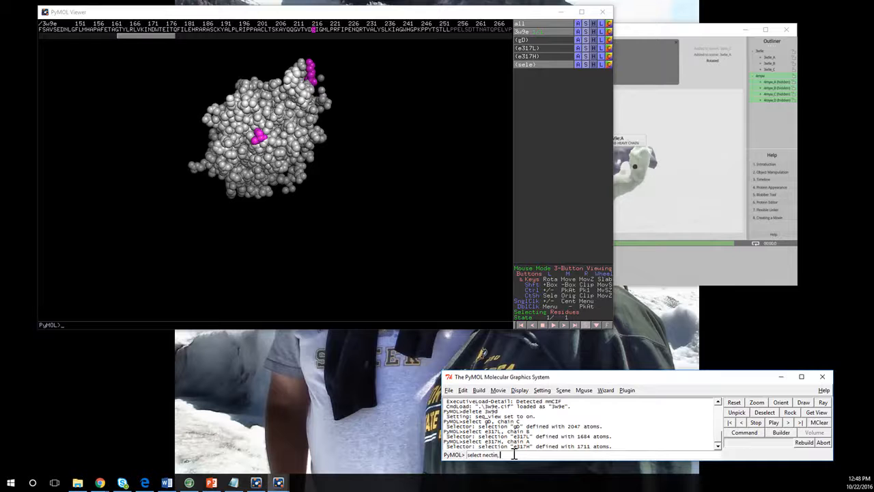
{"action": "type", "text": ","}
{"action": "key", "text": "alt+Tab"}
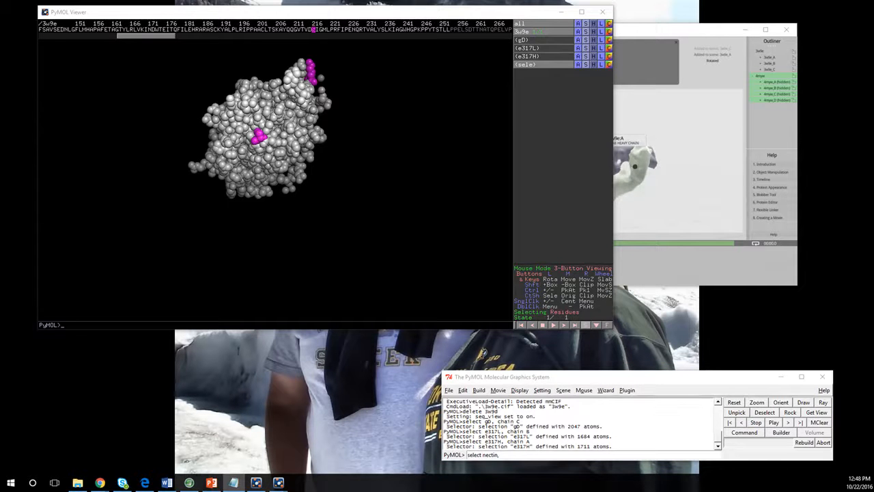
{"action": "left_click", "coordinate": [508, 455]}
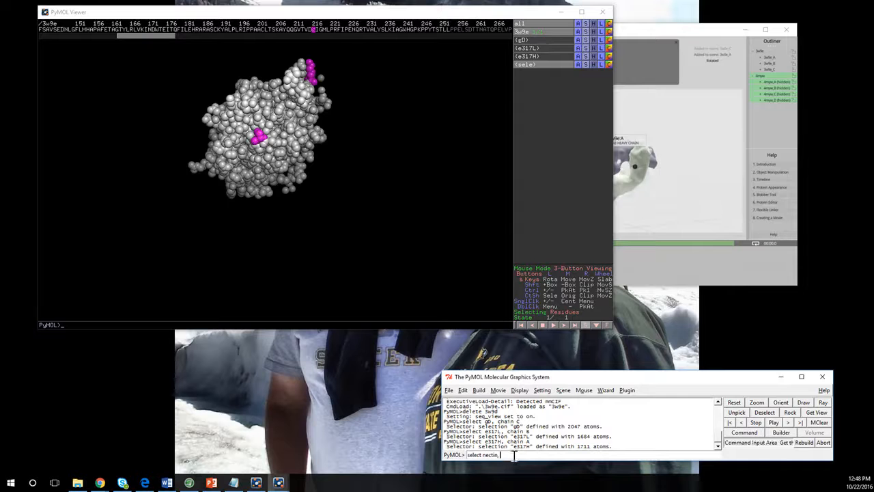
{"action": "key", "text": "ctrl+v"}
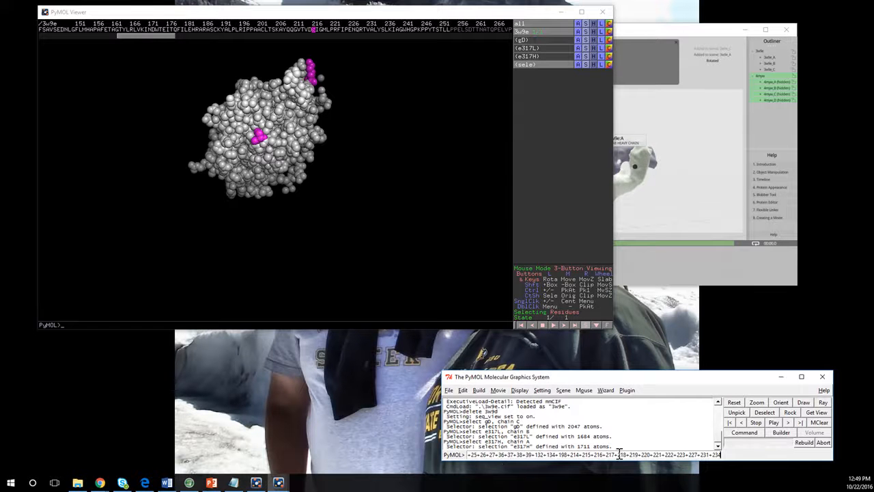
{"action": "key", "text": "Return"}
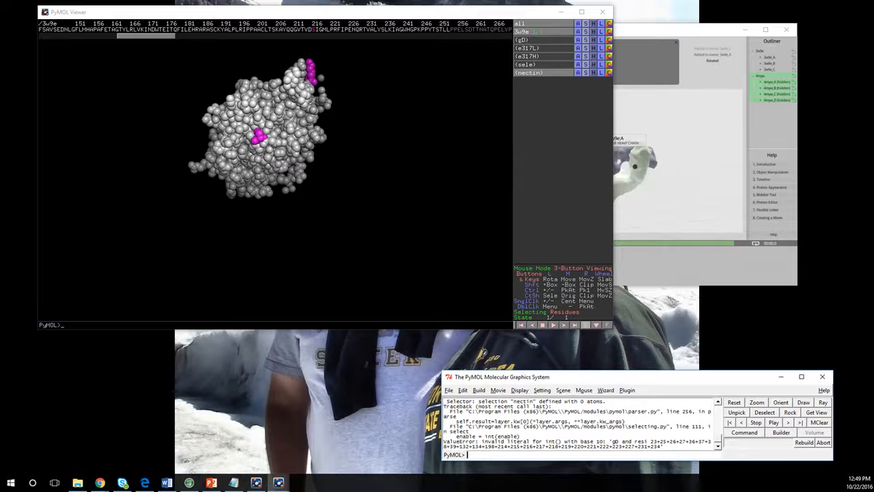
Step: Try to color the nectin selection orange
{"action": "left_click", "coordinate": [608, 72]}
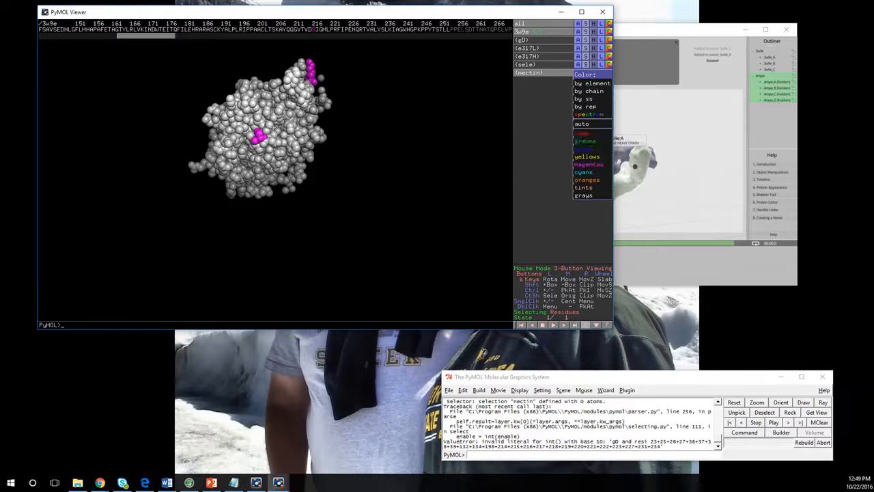
{"action": "mouse_move", "coordinate": [587, 180]}
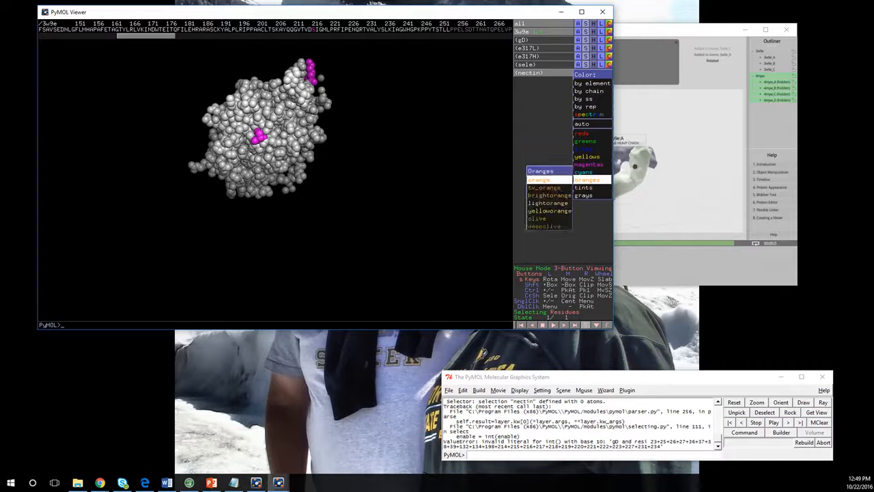
{"action": "left_click", "coordinate": [557, 180]}
{"action": "left_click", "coordinate": [609, 72]}
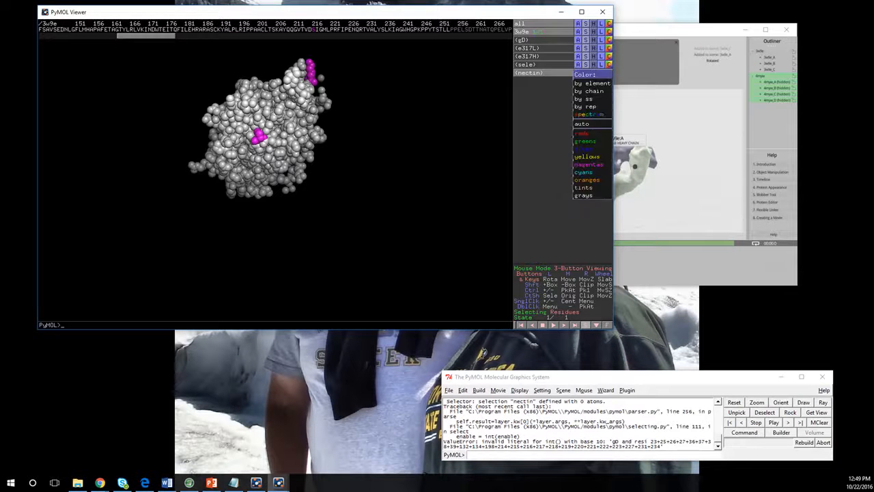
{"action": "mouse_move", "coordinate": [588, 179]}
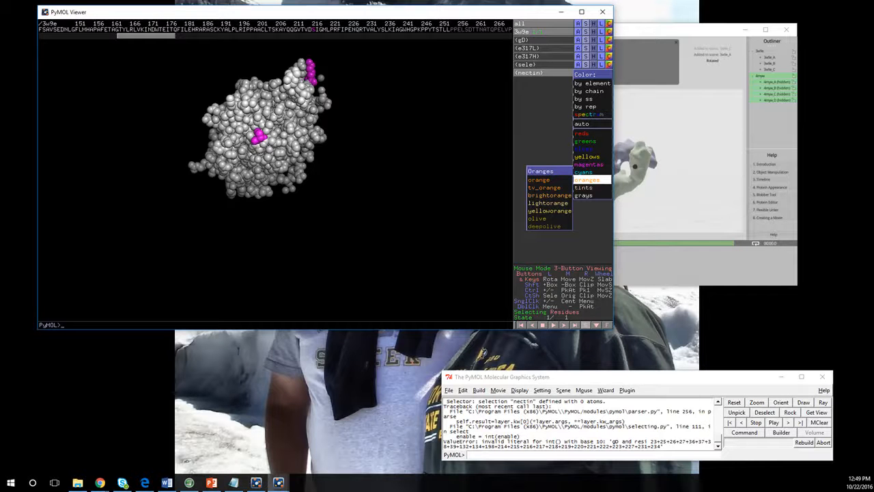
Step: Define the nectin-contact residues with "select nectin, gD and resi 23+25+26+27+36+37+38+39+132+134+198+214+215+216+217+218+219+220+221+222+223+227+231+234"
{"action": "left_click", "coordinate": [591, 455]}
{"action": "type", "text": "select nectin, gD and resi 23+25+26+27+36+37+38+39+132+134+198+214+215+216+217+218+219+220+221+222+223+227+231+234"}
{"action": "key", "text": "Return"}
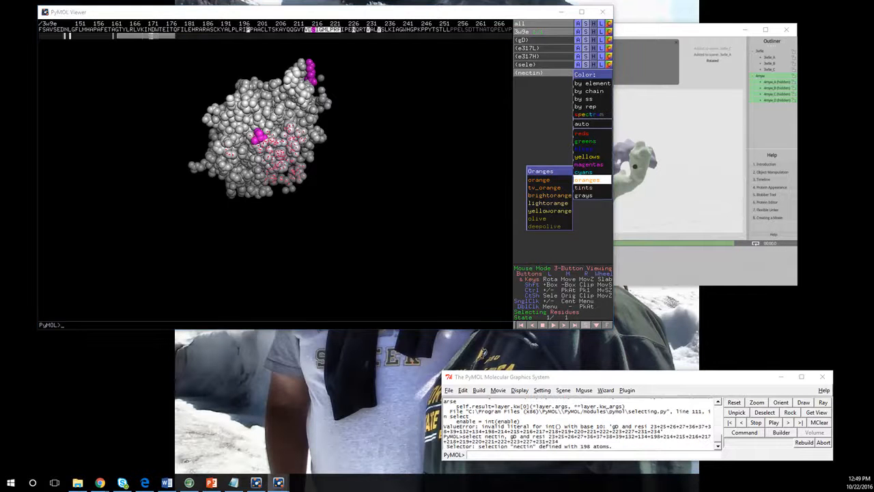
{"action": "left_click", "coordinate": [591, 210]}
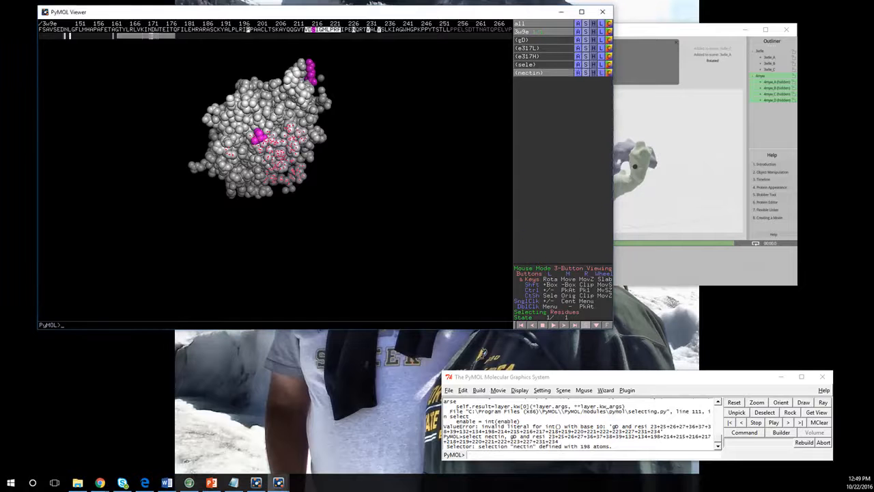
Step: Color the nectin selection orange and rotate gD so the contact patch faces the viewer
{"action": "left_click", "coordinate": [609, 73]}
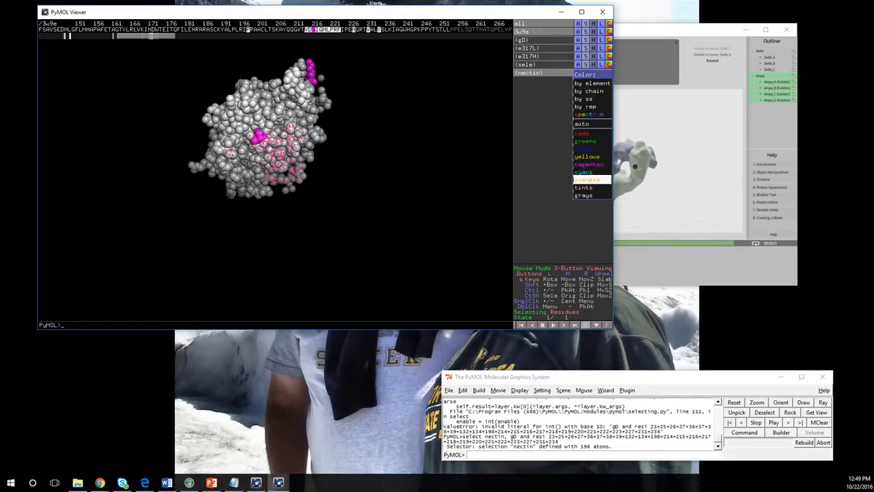
{"action": "mouse_move", "coordinate": [591, 180]}
{"action": "left_click", "coordinate": [539, 180]}
{"action": "left_click_drag", "start_coordinate": [280, 153], "coordinate": [292, 119]}
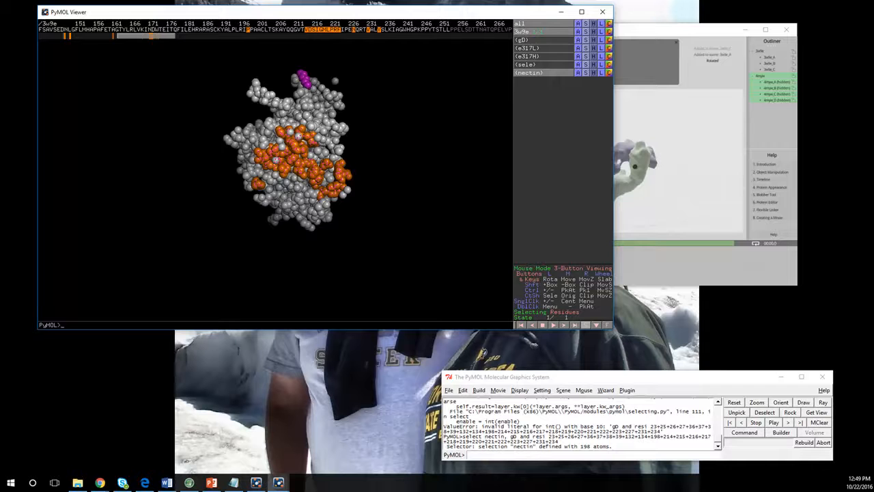
Step: Turn off the selection highlighting on nectin, leaving 3w9e displayed
{"action": "left_click", "coordinate": [539, 39]}
{"action": "left_click", "coordinate": [540, 31]}
{"action": "left_click", "coordinate": [539, 40]}
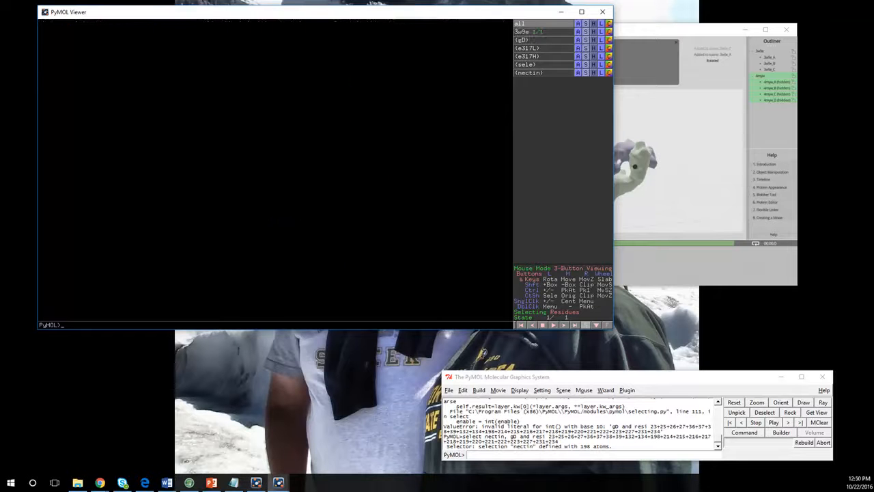
{"action": "left_click", "coordinate": [529, 32]}
{"action": "mouse_move", "coordinate": [246, 145]}
{"action": "left_mouse_down"}
{"action": "mouse_move", "coordinate": [248, 158]}
{"action": "mouse_move", "coordinate": [245, 123]}
{"action": "mouse_move", "coordinate": [243, 148]}
{"action": "left_mouse_up"}
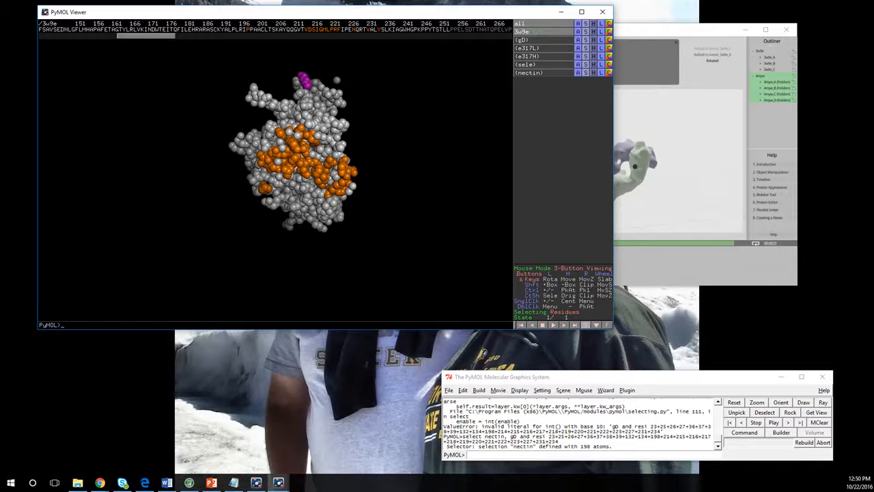
Step: Try to recolor the contact residues by running the command "color nectin, red"
{"action": "left_click", "coordinate": [496, 455]}
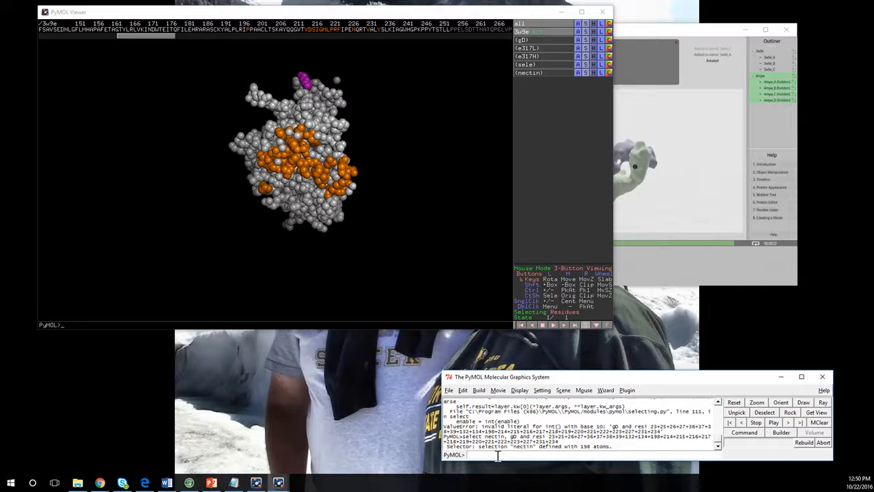
{"action": "type", "text": "color nectin, red"}
{"action": "key", "text": "Return"}
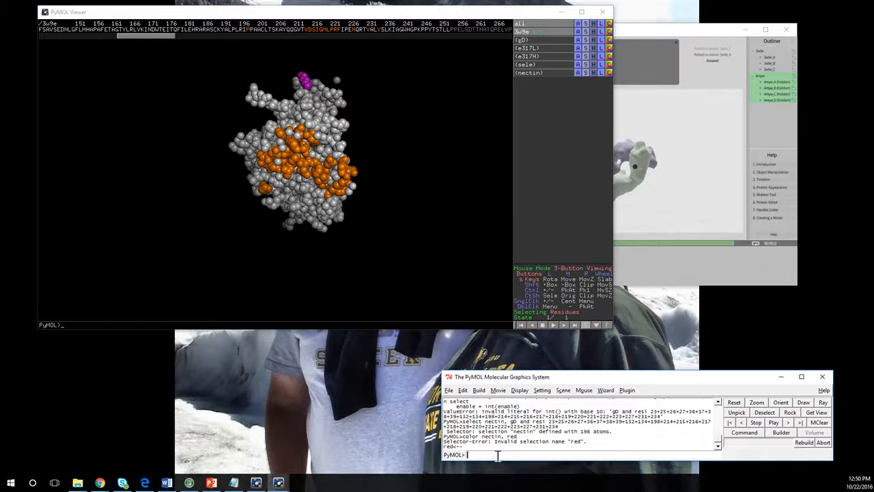
Step: Correct the argument order and color the contact residues red with "color red, nectin"
{"action": "key", "text": "Up"}
{"action": "key", "text": "BackSpace"}
{"action": "key", "text": "BackSpace"}
{"action": "key", "text": "BackSpace"}
{"action": "key", "text": "BackSpace"}
{"action": "key", "text": "BackSpace"}
{"action": "key", "text": "BackSpace"}
{"action": "key", "text": "BackSpace"}
{"action": "key", "text": "BackSpace"}
{"action": "key", "text": "Left"}
{"action": "key", "text": "Left"}
{"action": "key", "text": "Left"}
{"action": "type", "text": "red,"}
{"action": "key", "text": "End"}
{"action": "type", "text": "tin"}
{"action": "key", "text": "Return"}
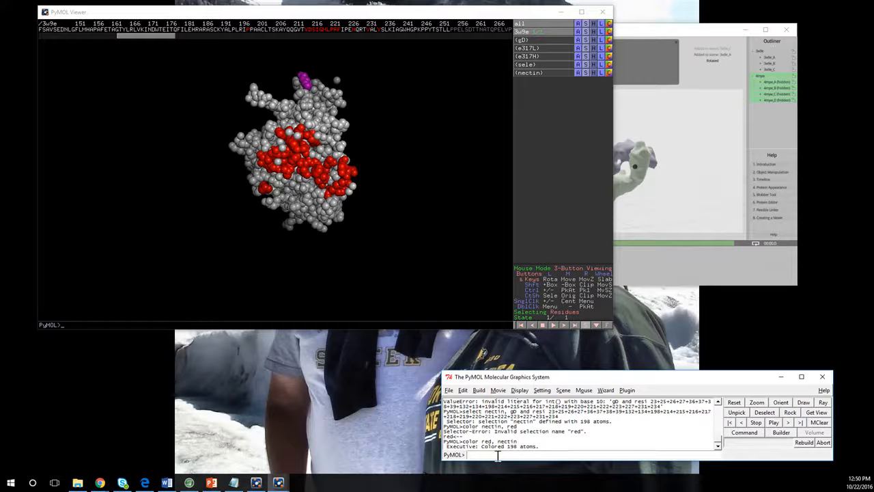
Step: Color the contact residues orange again with the command "color orange, nectin" and rotate the glycoprotein
{"action": "type", "text": "color orange, nectin"}
{"action": "key", "text": "Return"}
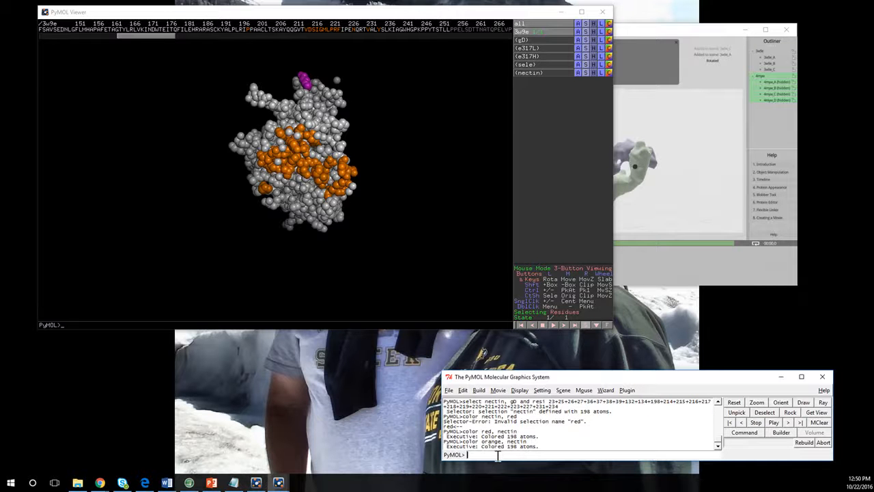
{"action": "left_click_drag", "start_coordinate": [293, 198], "coordinate": [396, 189]}
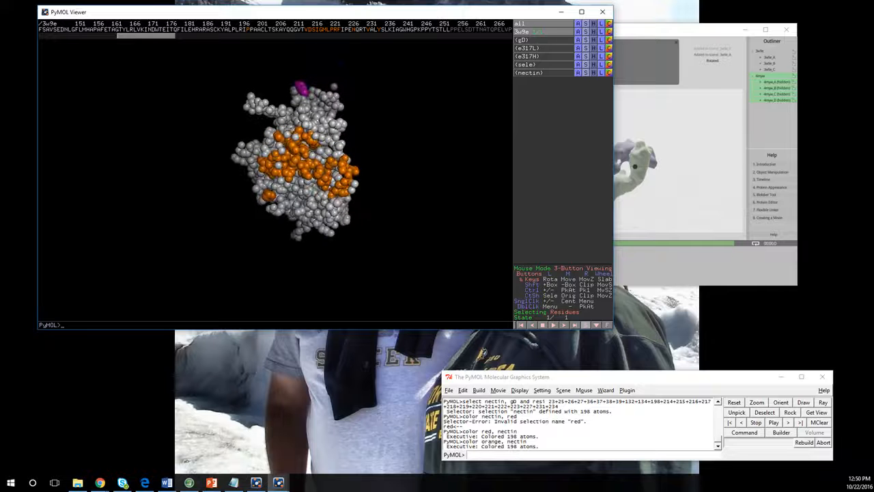
Step: Delete the leftover sele selection with the command "delete sele"
{"action": "left_click", "coordinate": [532, 64]}
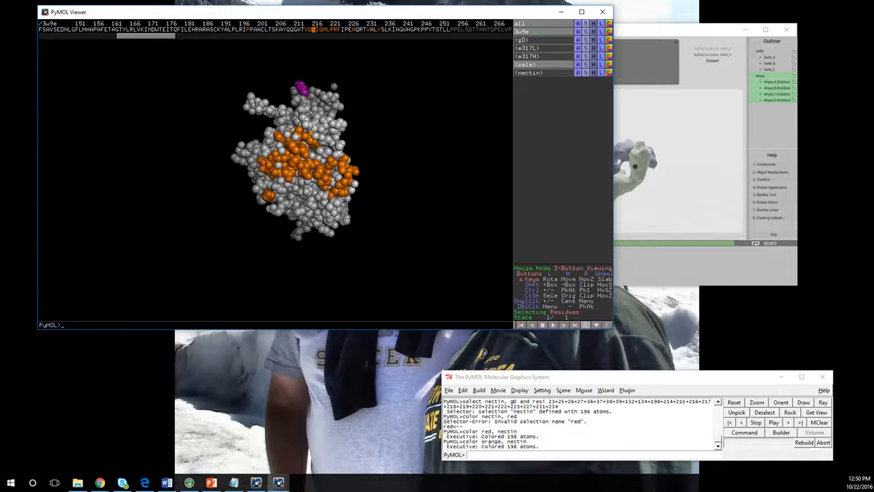
{"action": "left_click", "coordinate": [528, 454]}
{"action": "type", "text": "deled"}
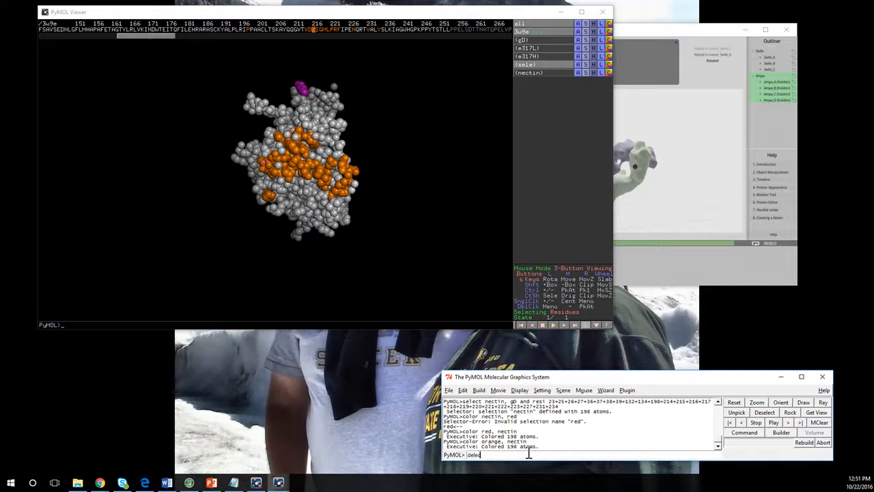
{"action": "key", "text": "BackSpace"}
{"action": "type", "text": "te sele"}
{"action": "key", "text": "Return"}
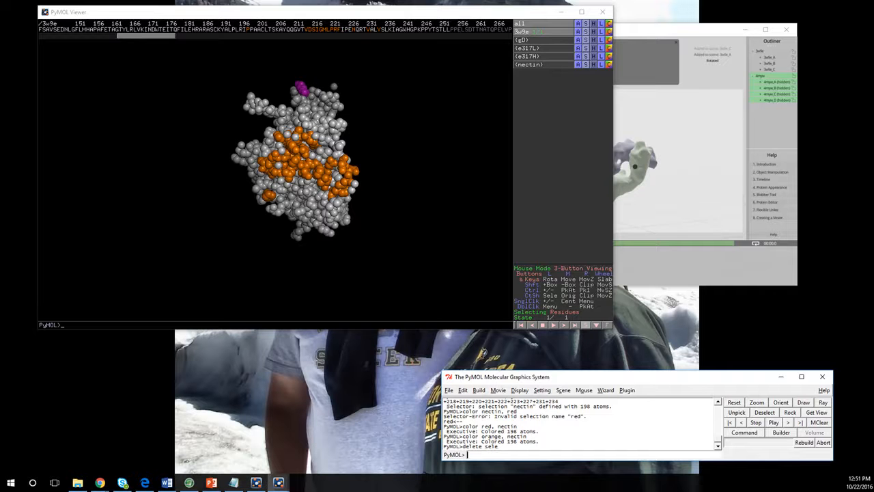
Step: Label the nectin contact residues with their residue names and inspect the sphere model up close
{"action": "left_click", "coordinate": [601, 64]}
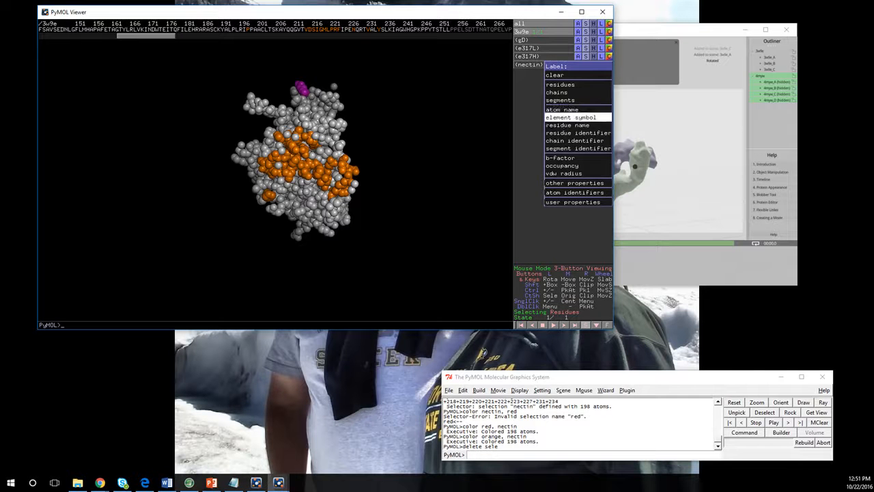
{"action": "left_click", "coordinate": [567, 125]}
{"action": "left_click_drag", "start_coordinate": [300, 171], "coordinate": [368, 175]}
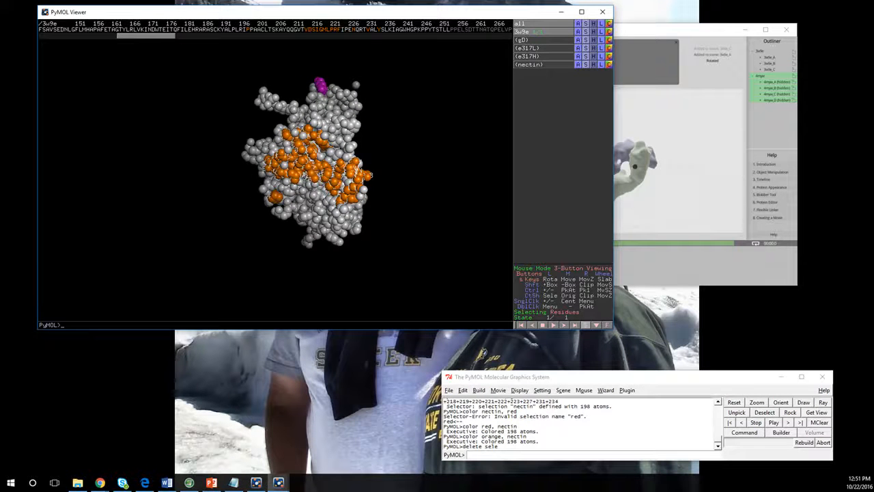
{"action": "mouse_move", "coordinate": [214, 188]}
{"action": "left_mouse_down"}
{"action": "mouse_move", "coordinate": [186, 196]}
{"action": "mouse_move", "coordinate": [219, 186]}
{"action": "mouse_move", "coordinate": [249, 154]}
{"action": "mouse_move", "coordinate": [228, 188]}
{"action": "mouse_move", "coordinate": [208, 190]}
{"action": "mouse_move", "coordinate": [222, 186]}
{"action": "left_mouse_up"}
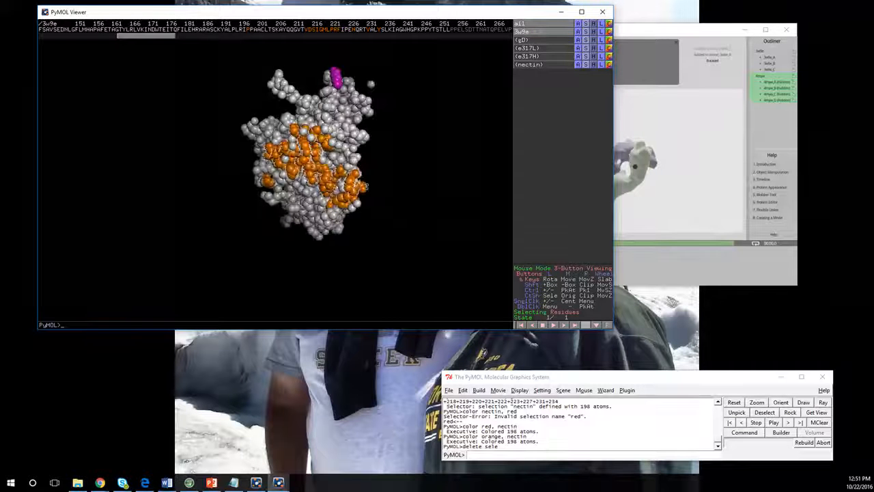
{"action": "left_click_drag", "start_coordinate": [366, 185], "coordinate": [359, 188]}
{"action": "right_click_drag", "start_coordinate": [359, 188], "coordinate": [362, 228]}
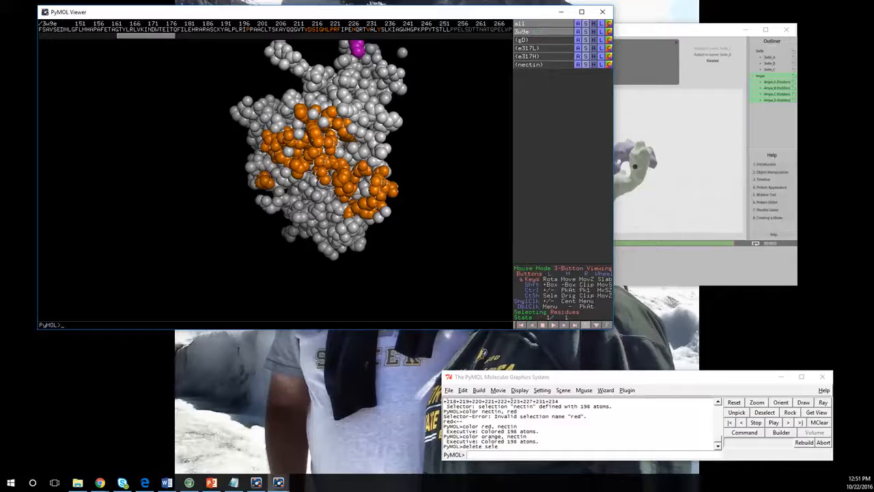
Step: Clear the labels from the nectin selection
{"action": "left_click", "coordinate": [609, 65]}
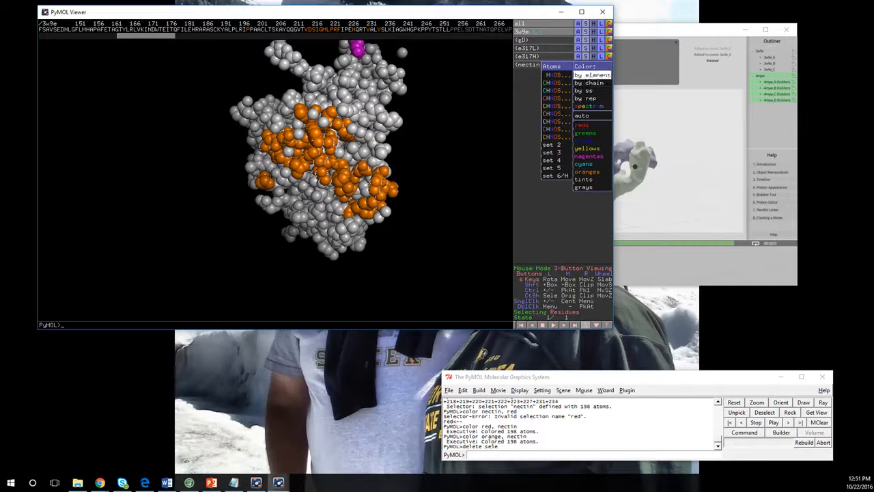
{"action": "left_click", "coordinate": [503, 118]}
{"action": "left_click", "coordinate": [600, 65]}
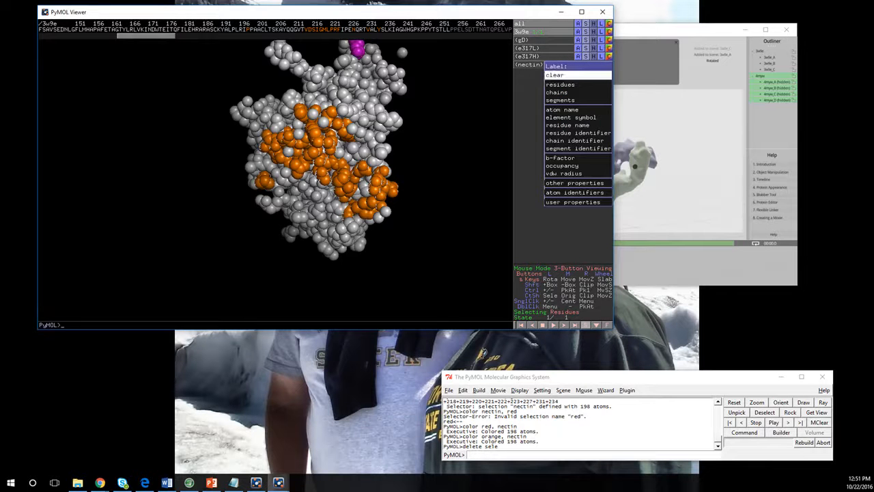
{"action": "left_click", "coordinate": [555, 75]}
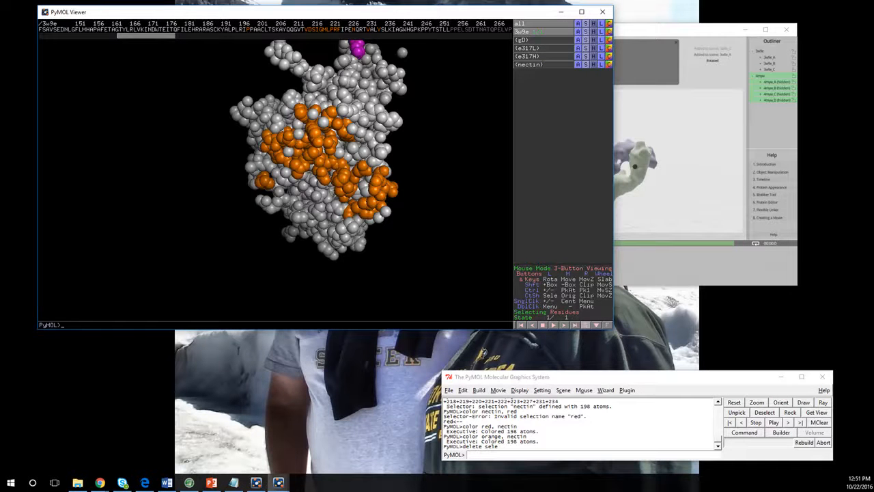
Step: Try labeling the nectin selection by residue name and by element symbol while the spheres are displayed
{"action": "right_click_drag", "start_coordinate": [307, 171], "coordinate": [307, 238]}
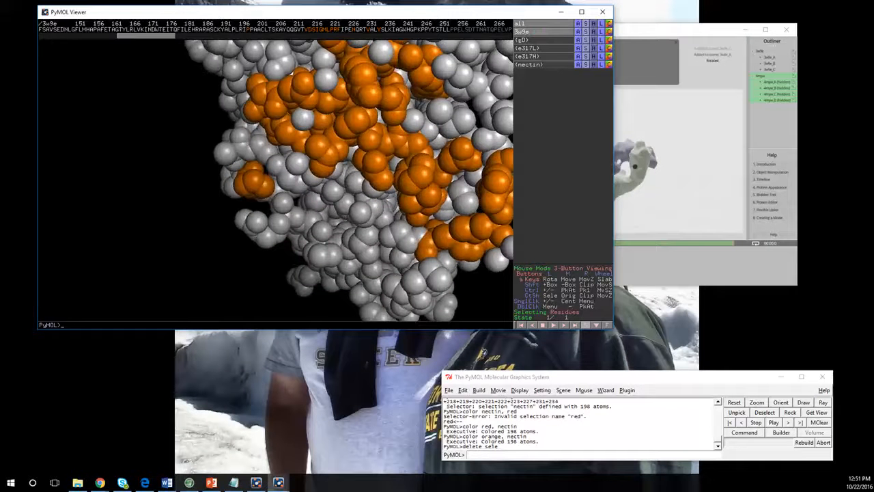
{"action": "left_click", "coordinate": [601, 64]}
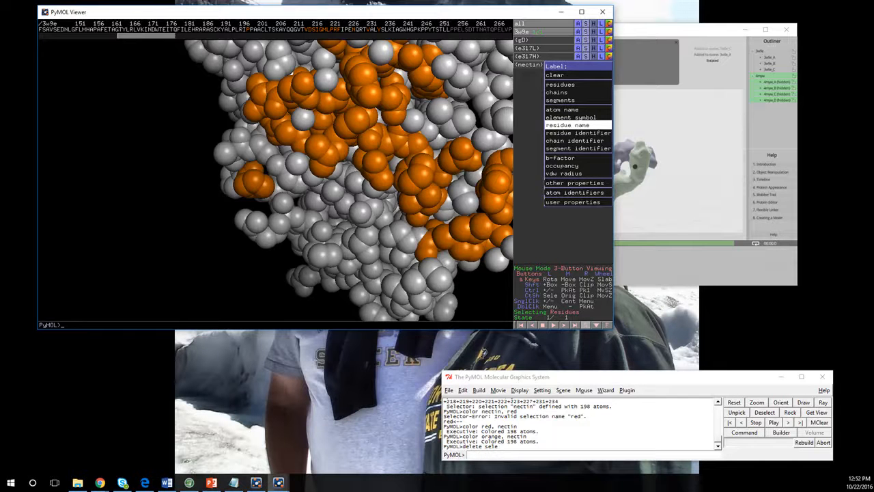
{"action": "left_click", "coordinate": [567, 125]}
{"action": "left_click", "coordinate": [601, 64]}
{"action": "left_click", "coordinate": [571, 117]}
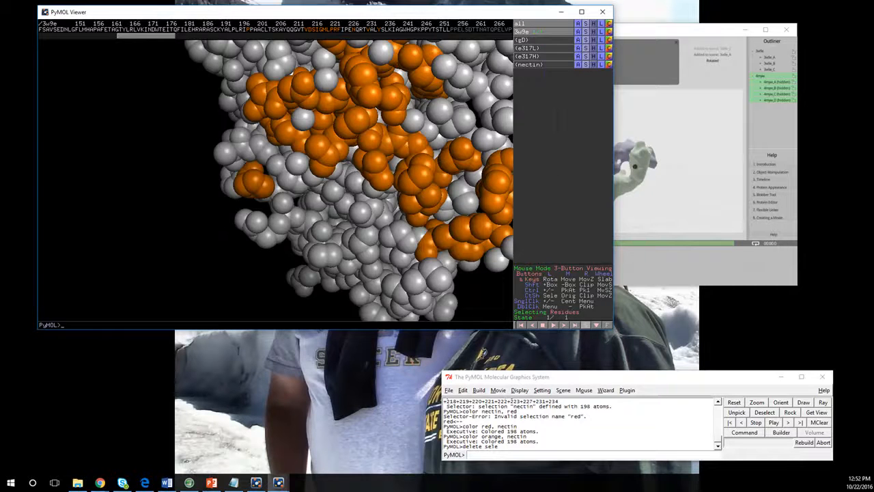
Step: Highlight the nectin selection, label it by residue name again, and turn the highlighting off
{"action": "left_click", "coordinate": [537, 64]}
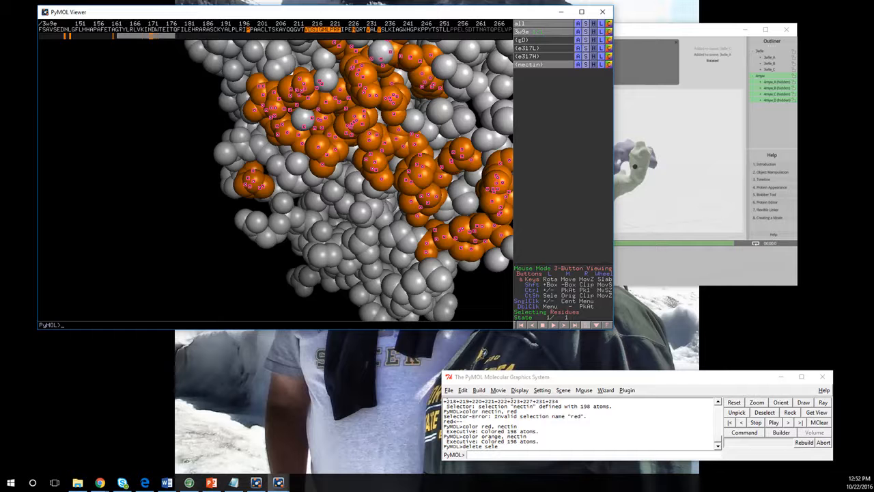
{"action": "left_click", "coordinate": [601, 64]}
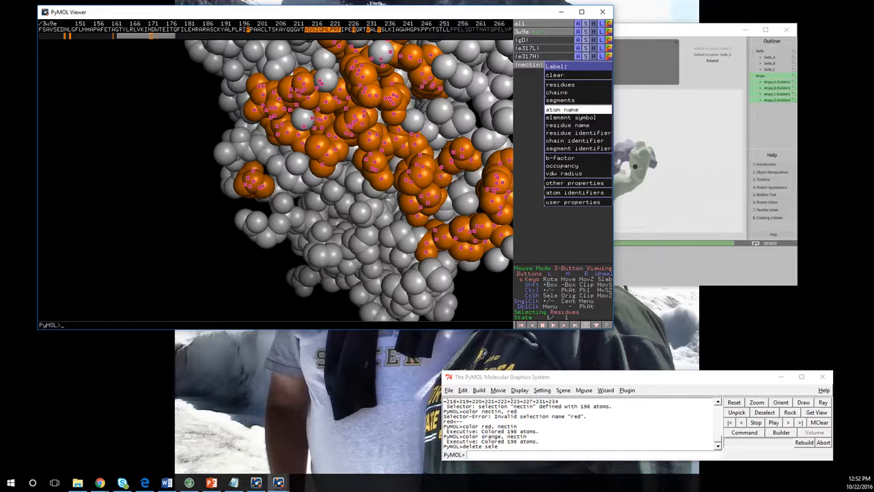
{"action": "left_click", "coordinate": [568, 125]}
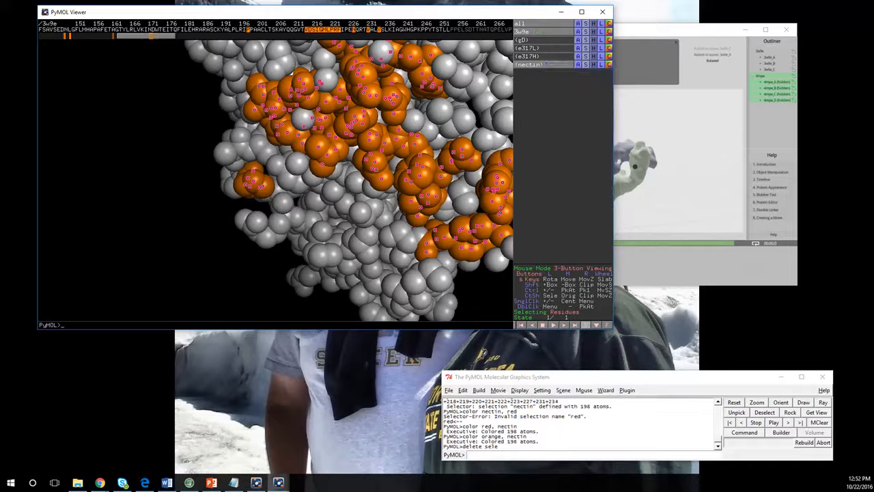
{"action": "left_click", "coordinate": [530, 64]}
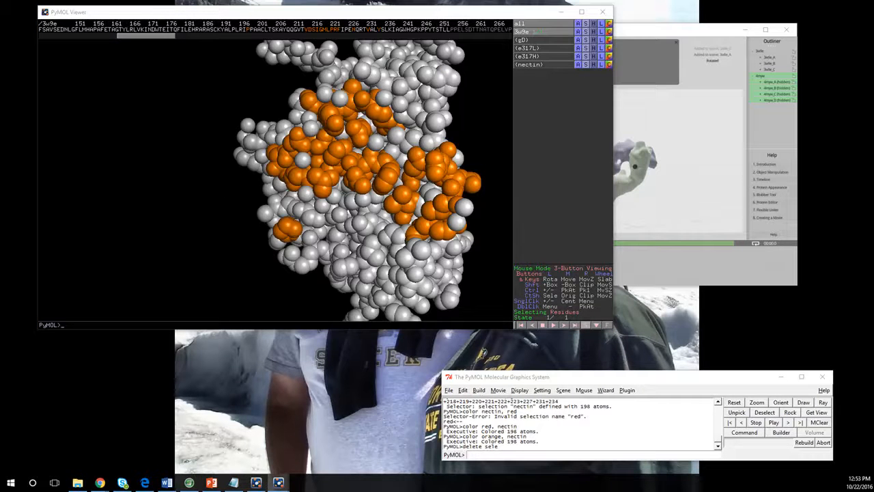
Step: Hide the spheres of 3w9e
{"action": "right_click_drag", "start_coordinate": [276, 170], "coordinate": [276, 134]}
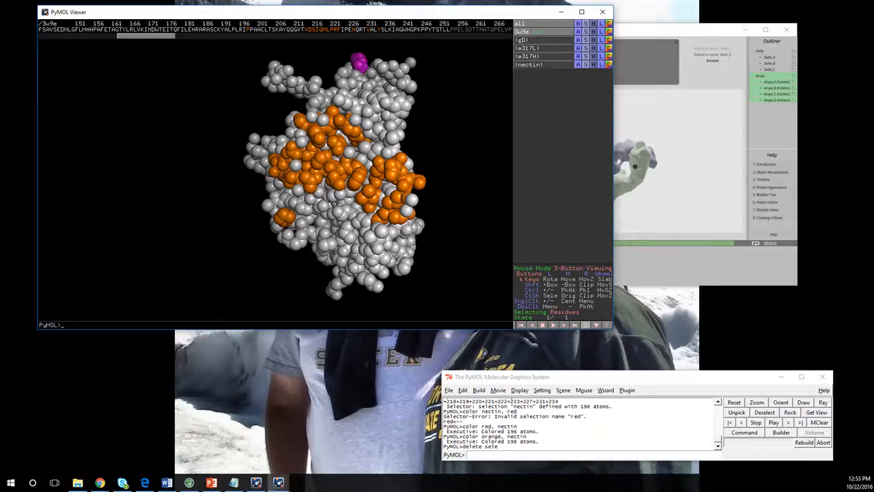
{"action": "left_click", "coordinate": [593, 32]}
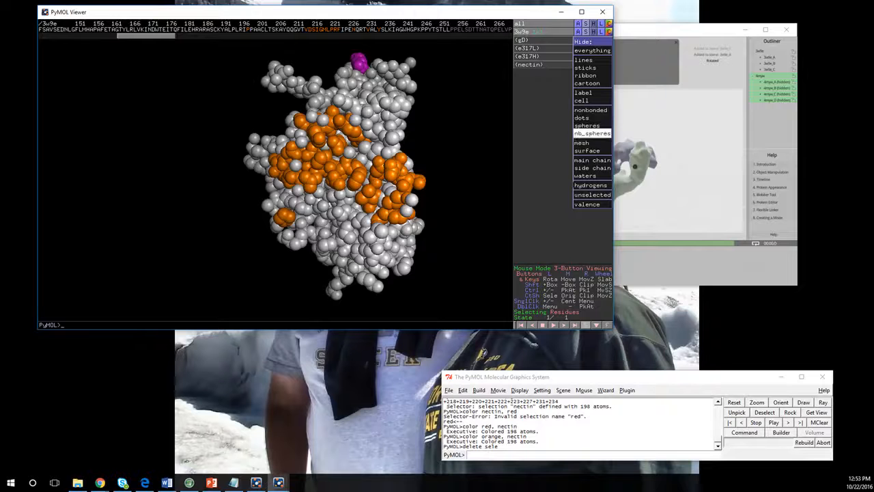
{"action": "left_click", "coordinate": [591, 125]}
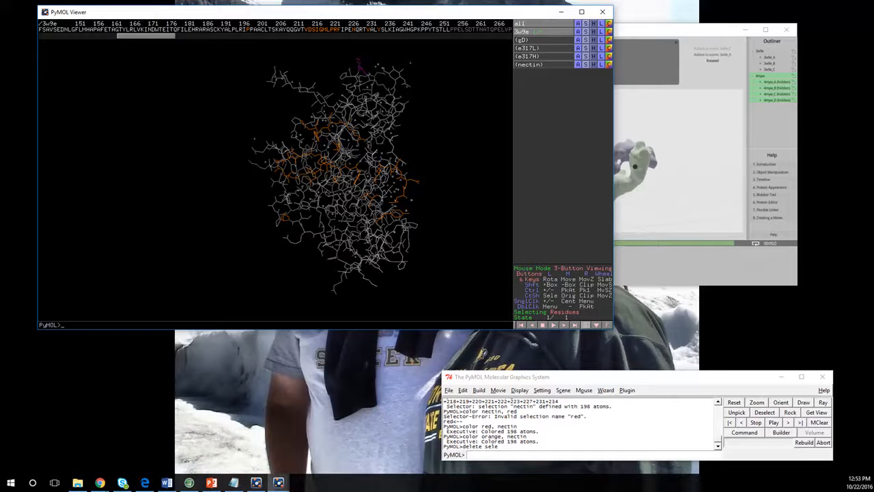
Step: Label the nectin residues with their residue names on the line model and inspect them up close
{"action": "left_click", "coordinate": [601, 65]}
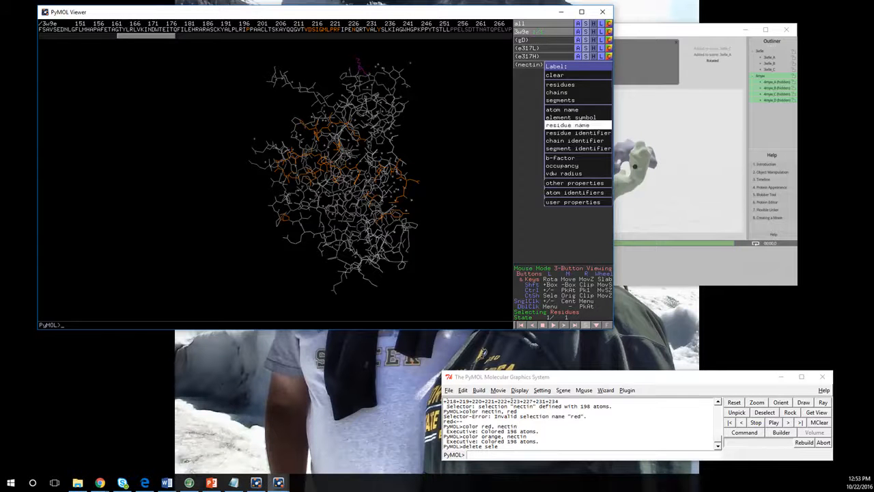
{"action": "left_click", "coordinate": [567, 125]}
{"action": "right_click_drag", "start_coordinate": [409, 150], "coordinate": [410, 241]}
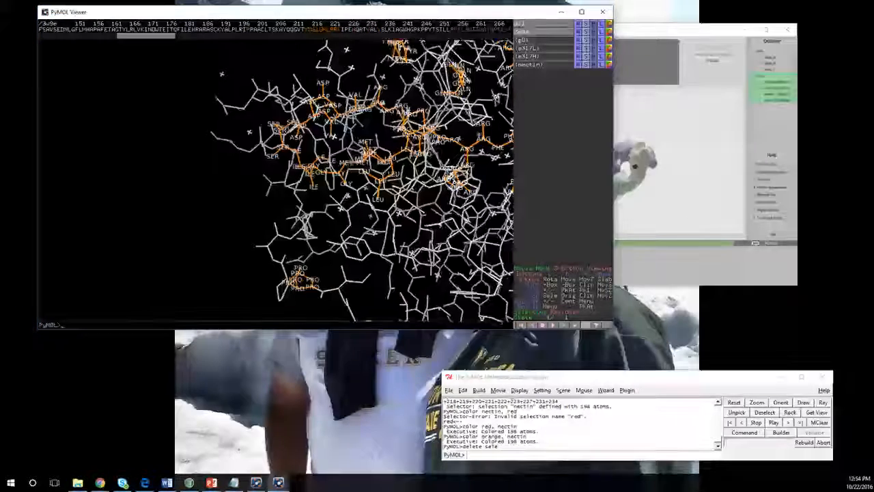
{"action": "mouse_move", "coordinate": [410, 242]}
{"action": "left_mouse_down"}
{"action": "mouse_move", "coordinate": [437, 178]}
{"action": "mouse_move", "coordinate": [411, 252]}
{"action": "mouse_move", "coordinate": [416, 242]}
{"action": "left_mouse_up"}
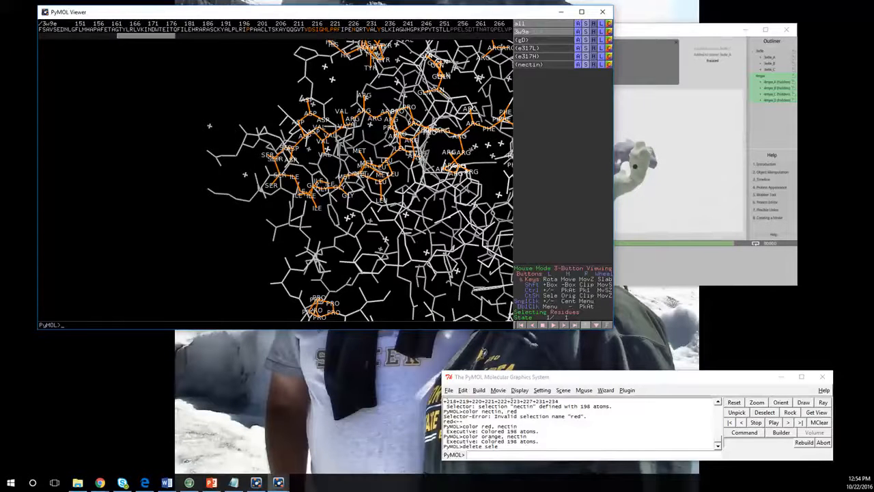
Step: Show the nectin contact residues as a cartoon and view them from another angle
{"action": "left_click", "coordinate": [585, 65]}
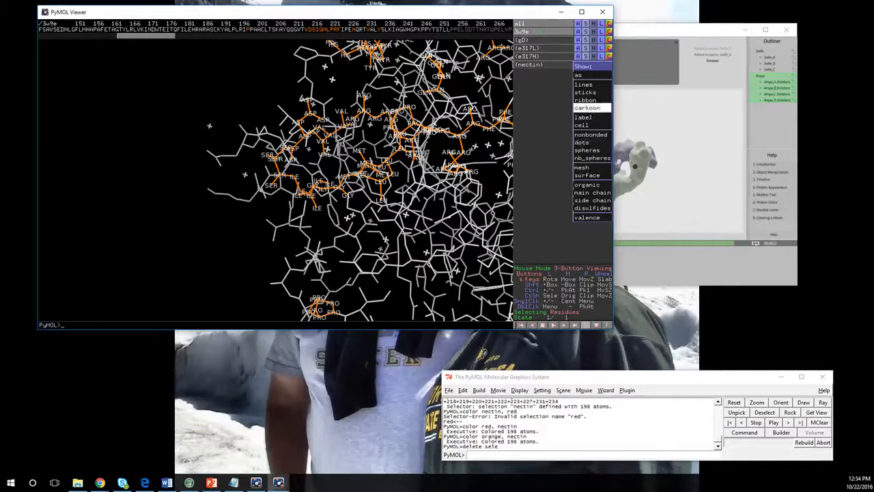
{"action": "left_click", "coordinate": [587, 108]}
{"action": "left_click_drag", "start_coordinate": [307, 205], "coordinate": [327, 215]}
{"action": "right_click_drag", "start_coordinate": [328, 216], "coordinate": [328, 129]}
{"action": "left_click_drag", "start_coordinate": [327, 191], "coordinate": [301, 205]}
Step: Show the whole 3w9e structure as a cartoon and bring the orange contact residues into close view
{"action": "left_click", "coordinate": [585, 31]}
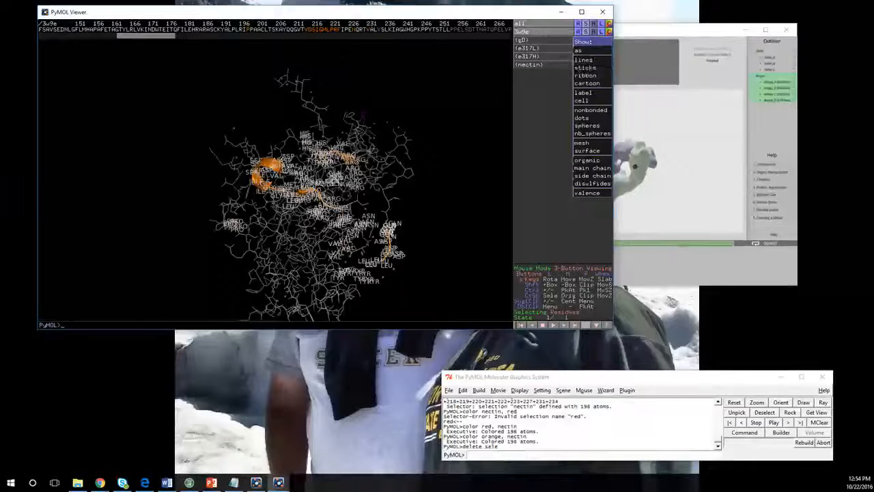
{"action": "left_click", "coordinate": [587, 83]}
{"action": "left_click_drag", "start_coordinate": [253, 150], "coordinate": [297, 191]}
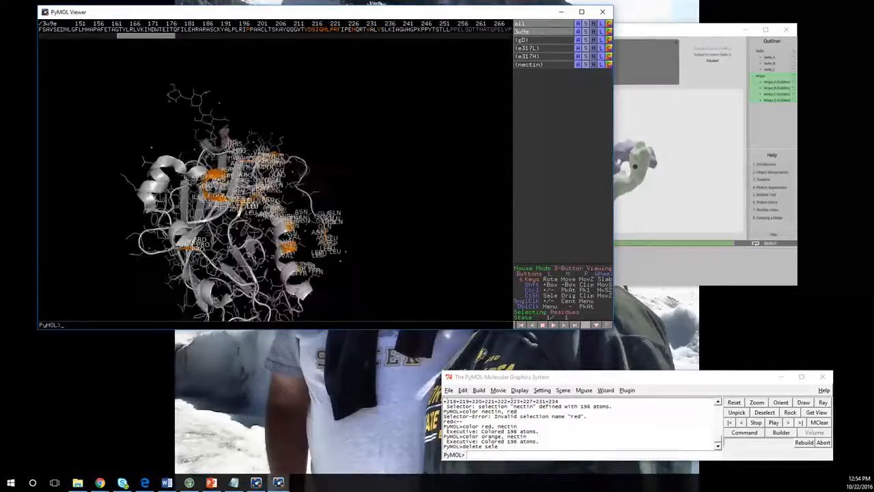
{"action": "left_click_drag", "start_coordinate": [89, 195], "coordinate": [80, 282]}
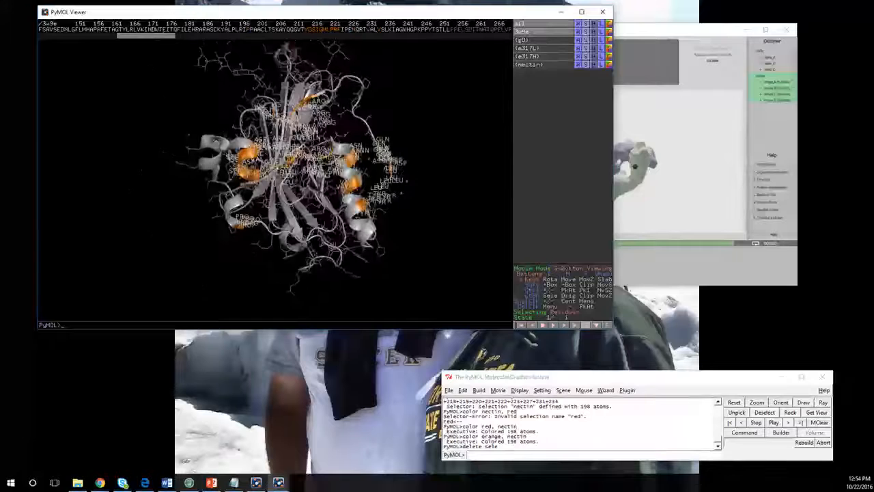
{"action": "right_click_drag", "start_coordinate": [93, 226], "coordinate": [93, 308]}
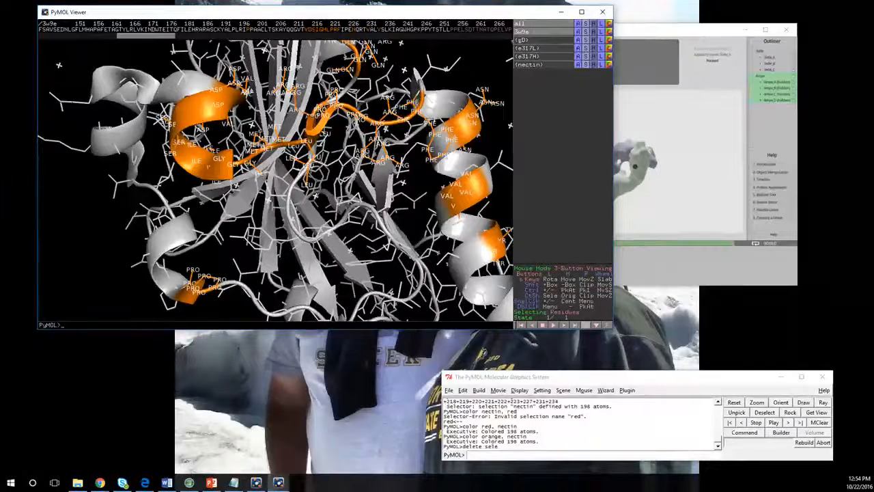
Step: Clear all labels from 3w9e
{"action": "left_click", "coordinate": [593, 31]}
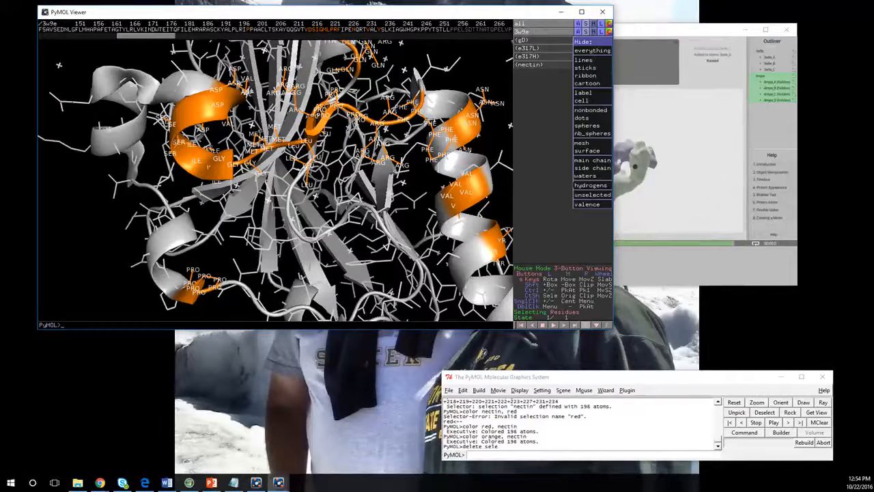
{"action": "left_click", "coordinate": [592, 33]}
{"action": "left_click", "coordinate": [601, 32]}
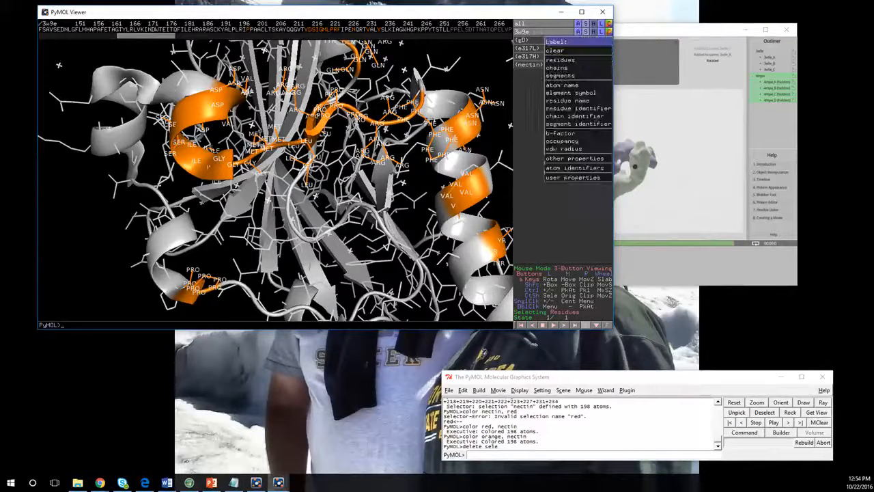
{"action": "left_click", "coordinate": [596, 51]}
{"action": "left_click_drag", "start_coordinate": [314, 198], "coordinate": [266, 205]}
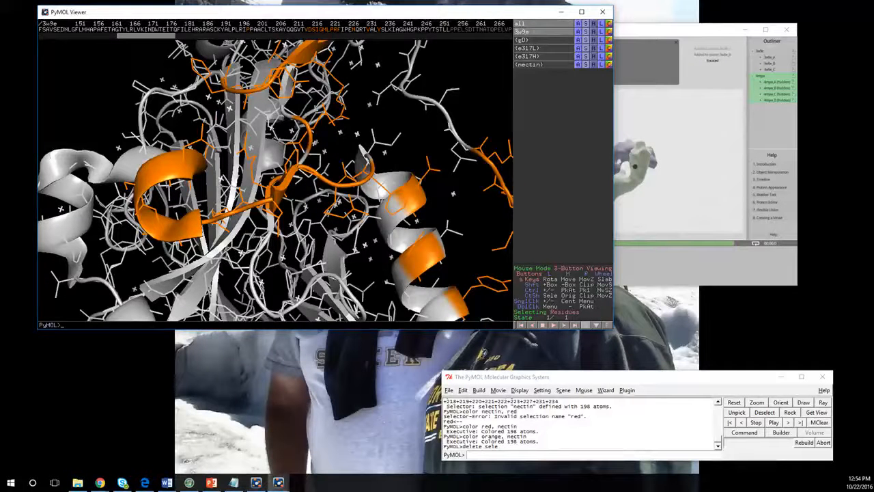
Step: Hide the side chains of 3w9e
{"action": "left_click", "coordinate": [601, 32]}
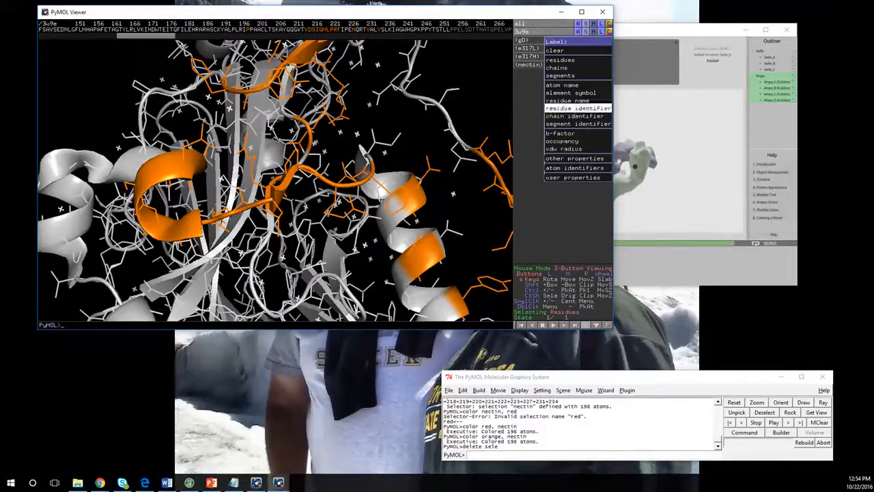
{"action": "left_click", "coordinate": [529, 111]}
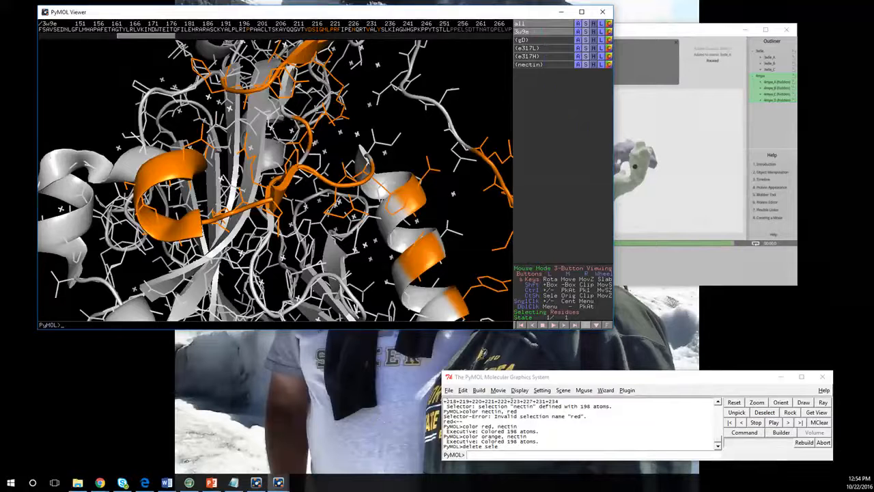
{"action": "left_click", "coordinate": [592, 31]}
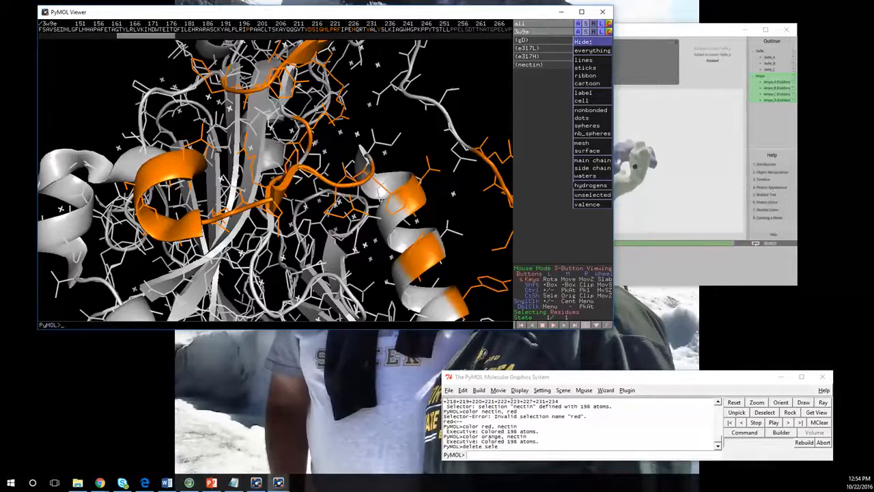
{"action": "left_click", "coordinate": [592, 167]}
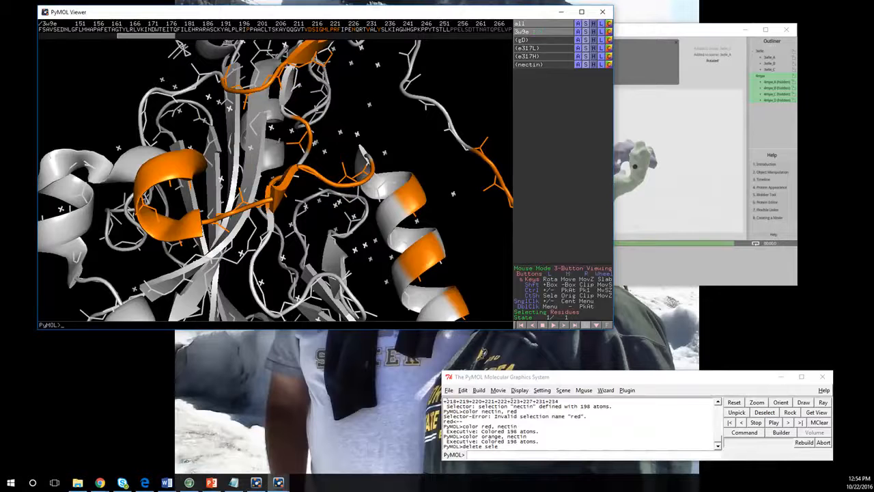
Step: Remove all non-polymer atoms with the command "remove not polymer"
{"action": "left_click", "coordinate": [487, 454]}
{"action": "type", "text": "remove"}
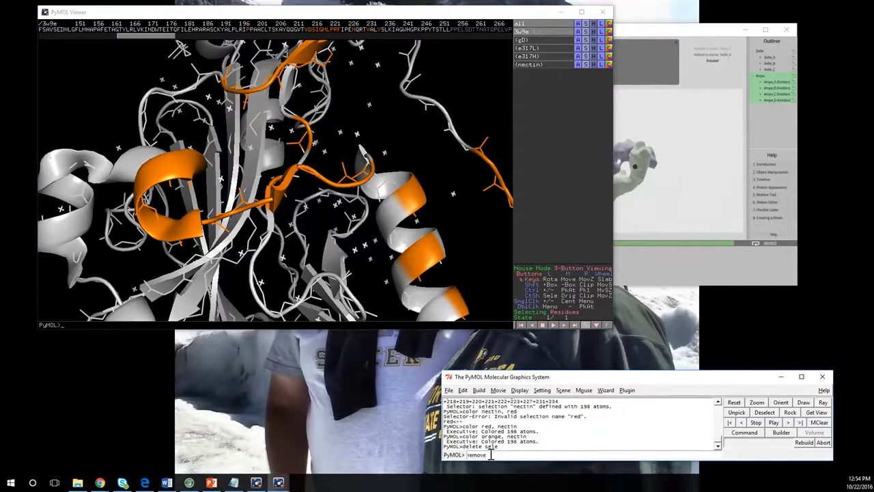
{"action": "type", "text": " not polymer"}
{"action": "key", "text": "Return"}
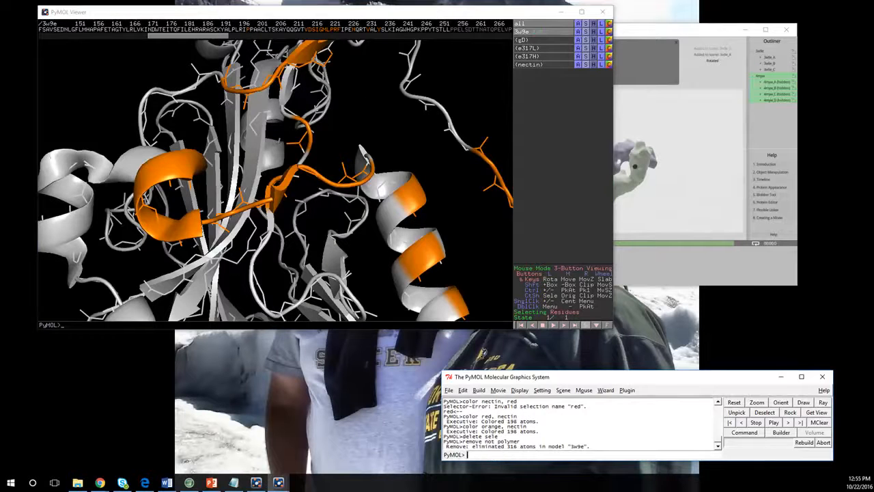
Step: Show the surface of the nectin contact residues with the whole structure in view
{"action": "left_click_drag", "start_coordinate": [267, 198], "coordinate": [205, 179]}
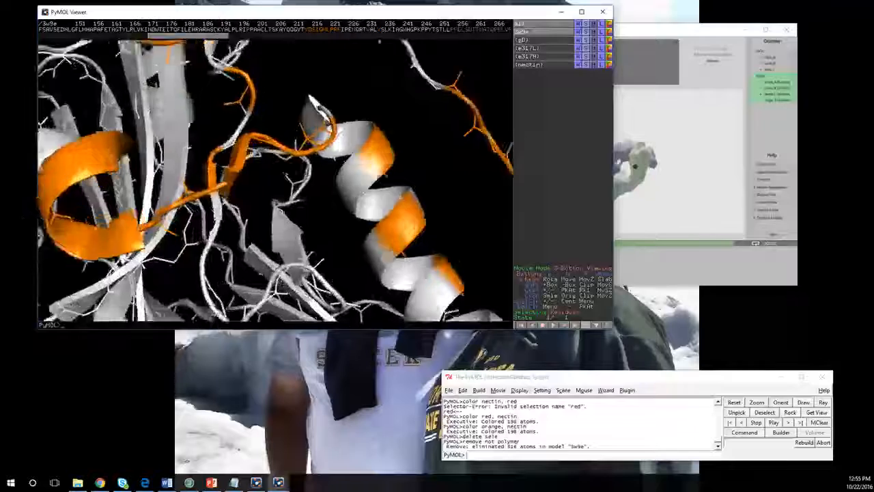
{"action": "right_click_drag", "start_coordinate": [205, 179], "coordinate": [207, 58]}
{"action": "left_click_drag", "start_coordinate": [287, 144], "coordinate": [269, 194]}
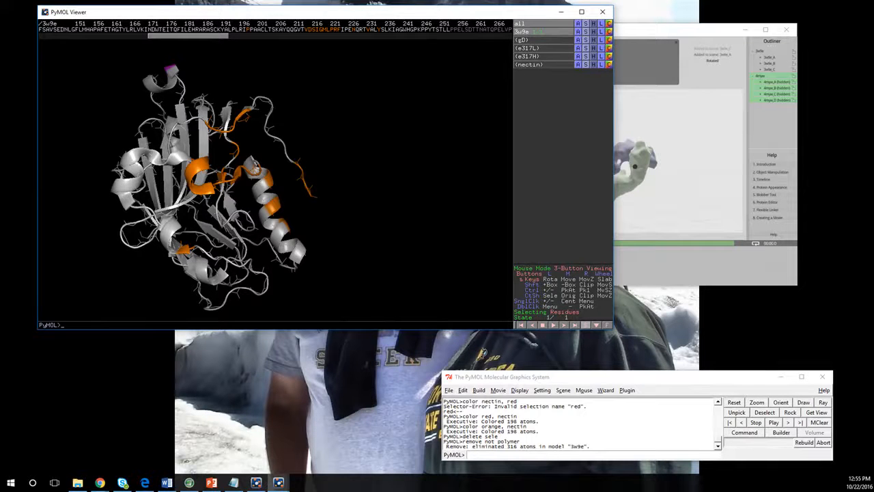
{"action": "left_click", "coordinate": [585, 64]}
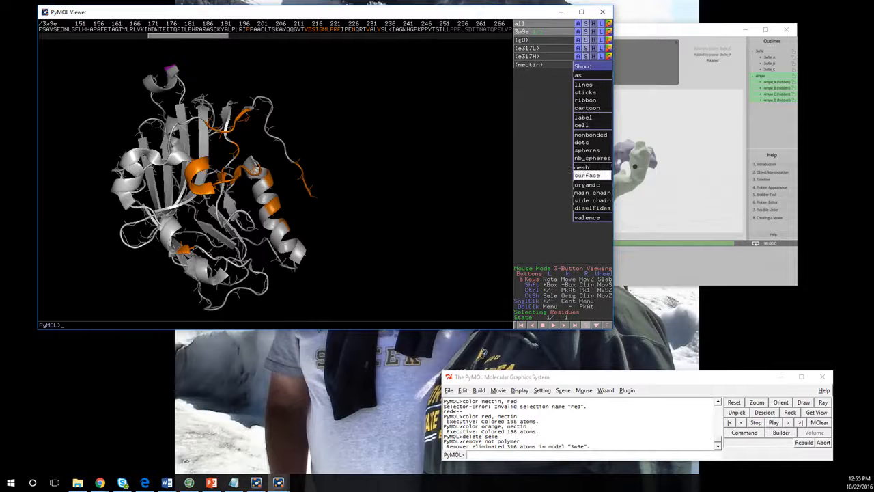
{"action": "left_click", "coordinate": [586, 175]}
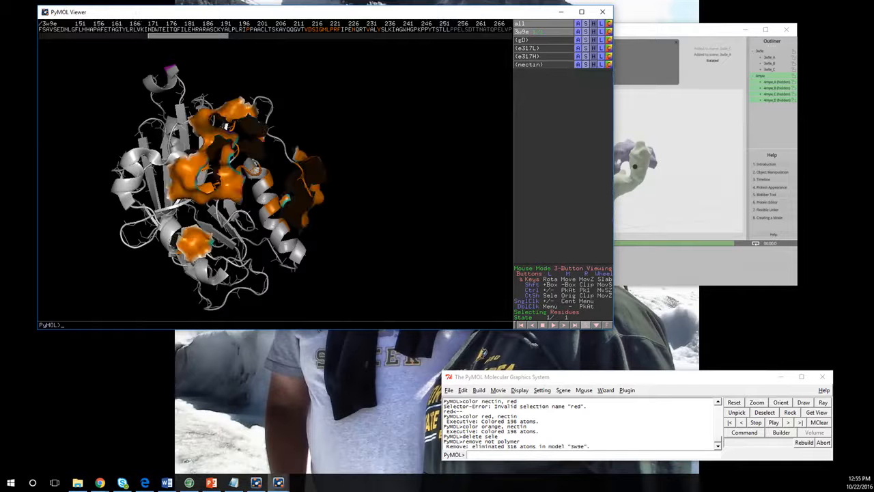
{"action": "left_click_drag", "start_coordinate": [226, 125], "coordinate": [239, 124]}
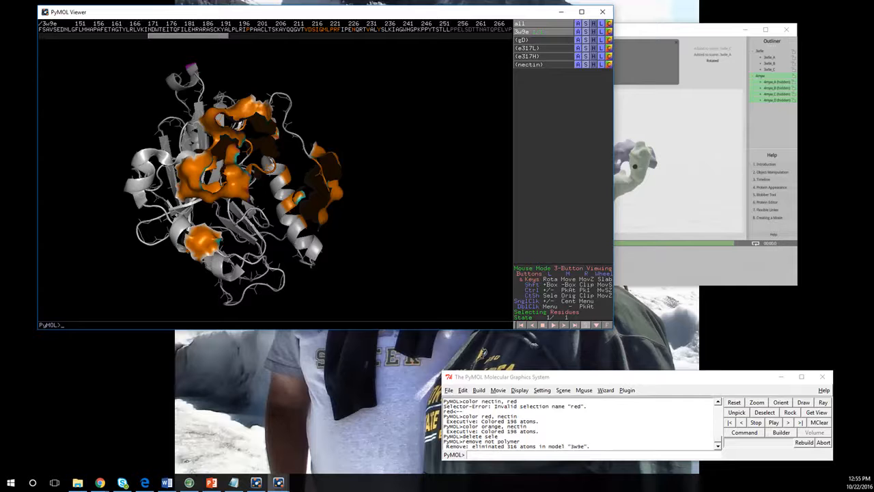
Step: Hide the surface of the nectin contact residues
{"action": "left_click", "coordinate": [586, 64]}
{"action": "left_click", "coordinate": [594, 64]}
{"action": "left_click", "coordinate": [593, 64]}
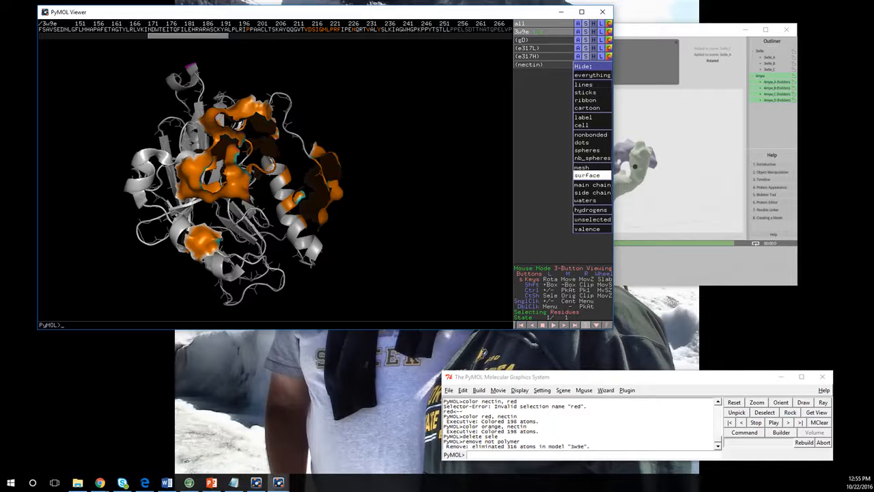
{"action": "left_click", "coordinate": [588, 174]}
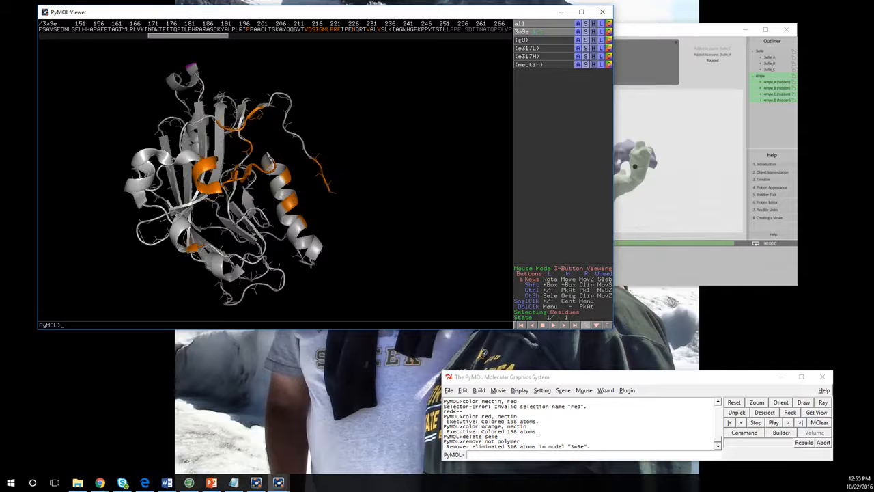
Step: Show the nectin contact residues as a mesh, look at it from another angle, and hide the mesh again
{"action": "left_click", "coordinate": [585, 65]}
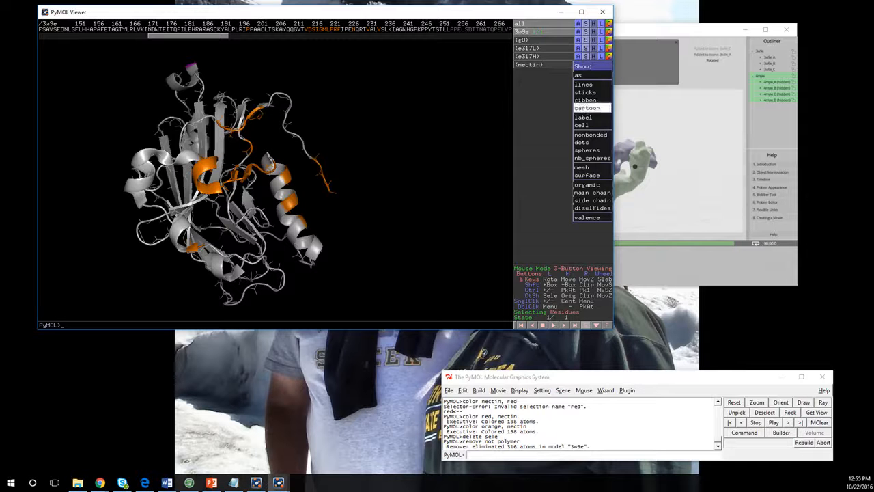
{"action": "left_click", "coordinate": [582, 168]}
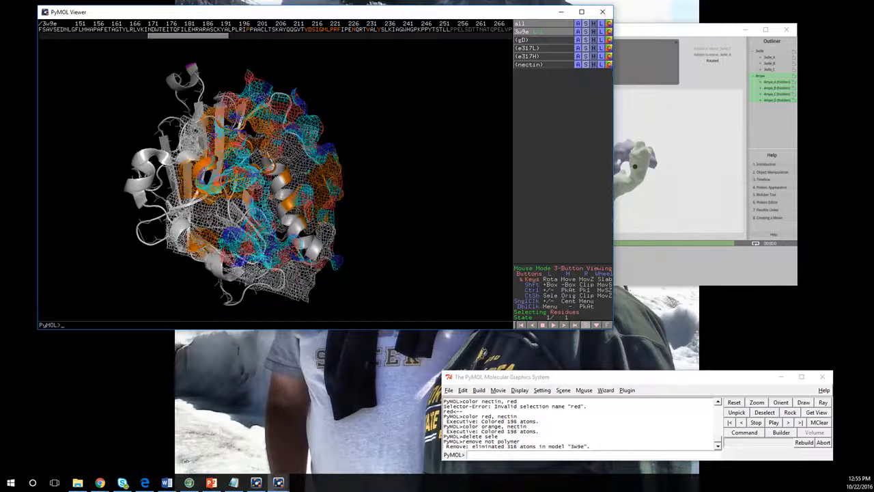
{"action": "left_click_drag", "start_coordinate": [273, 184], "coordinate": [285, 170]}
{"action": "left_click", "coordinate": [593, 64]}
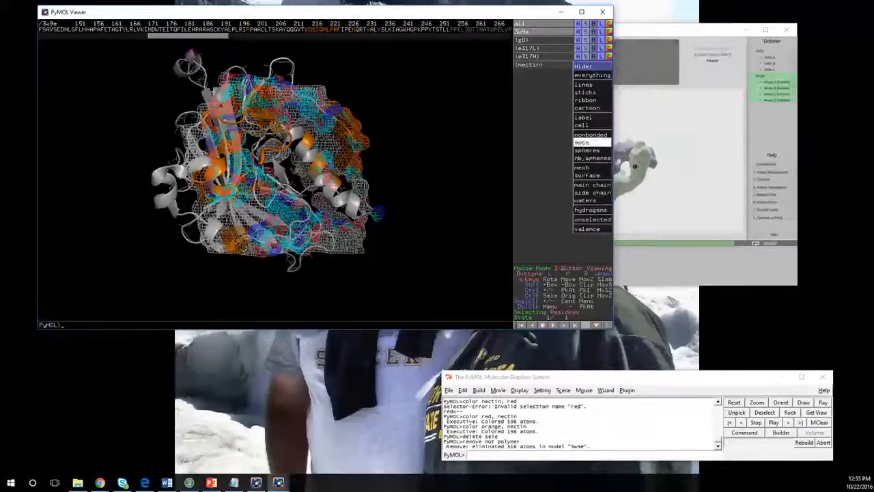
{"action": "left_click", "coordinate": [582, 167]}
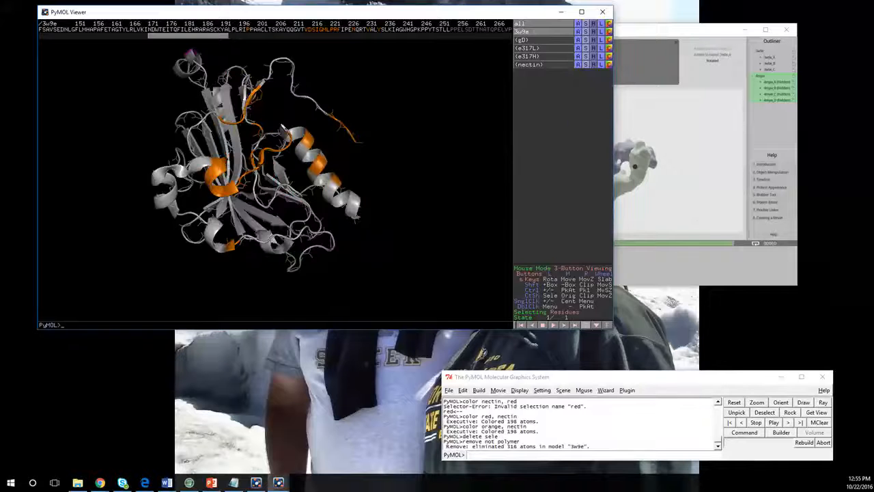
Step: Show the nectin contact residues as spheres
{"action": "left_click", "coordinate": [601, 64]}
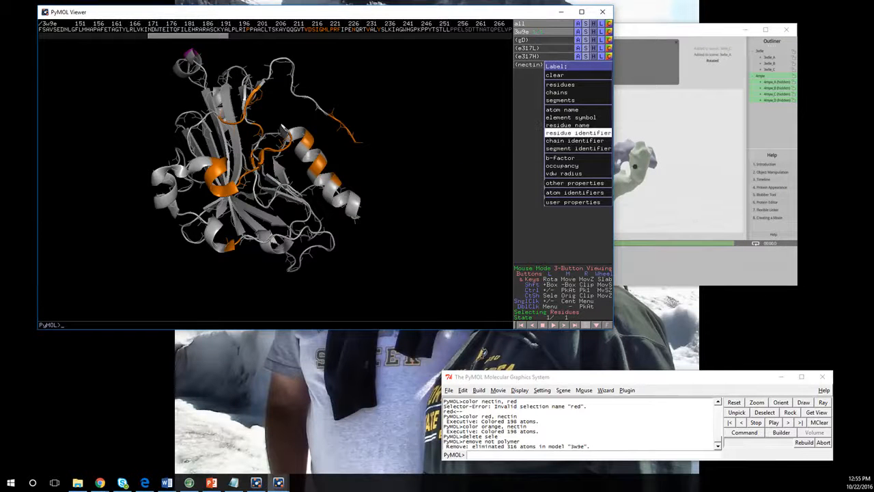
{"action": "left_click", "coordinate": [536, 124]}
{"action": "left_click", "coordinate": [585, 64]}
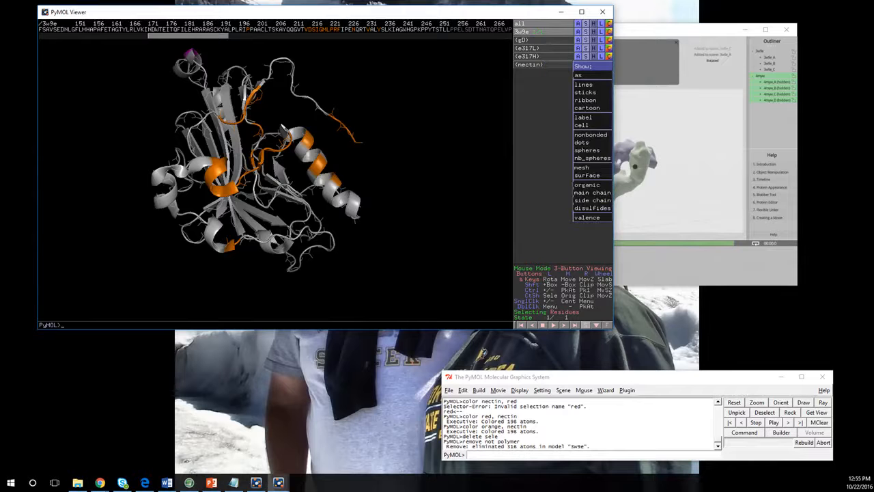
{"action": "mouse_move", "coordinate": [591, 193]}
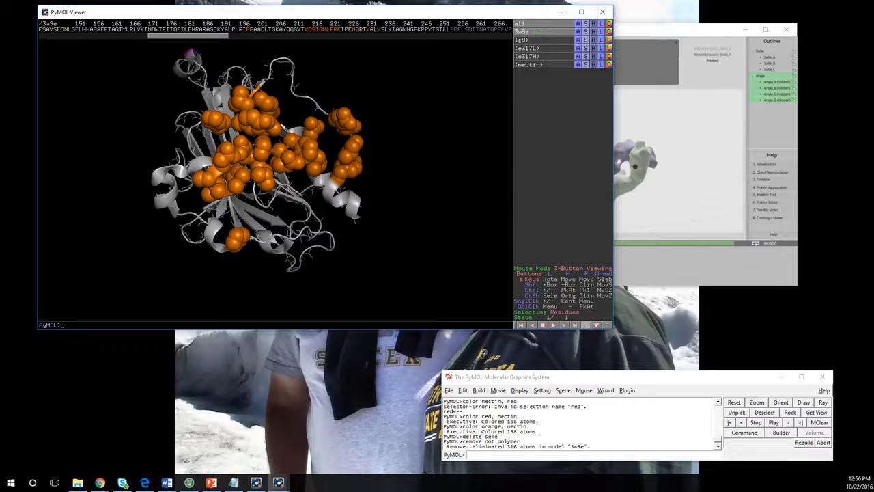
Step: Display the nectin contact residues as cartoon only, replacing their other representations
{"action": "left_click", "coordinate": [586, 64]}
{"action": "mouse_move", "coordinate": [586, 74]}
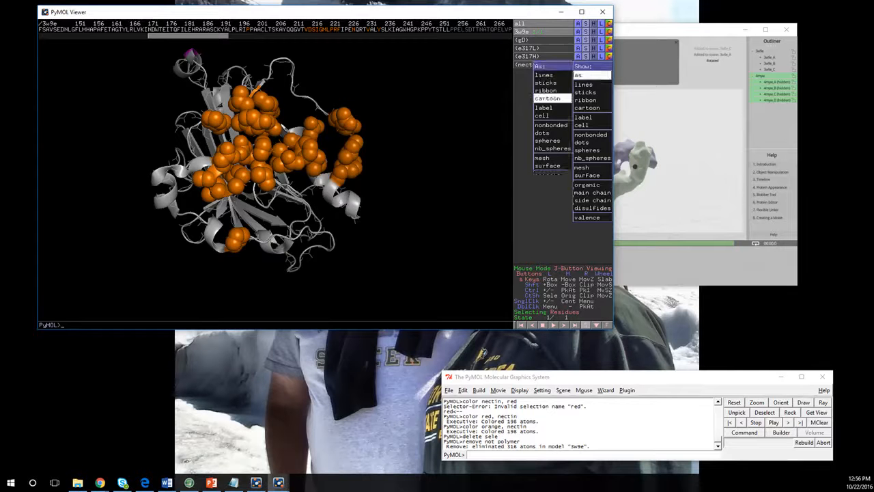
{"action": "left_click", "coordinate": [554, 97]}
Step: Hide the side chains and waters of the nectin selection
{"action": "left_click", "coordinate": [593, 64]}
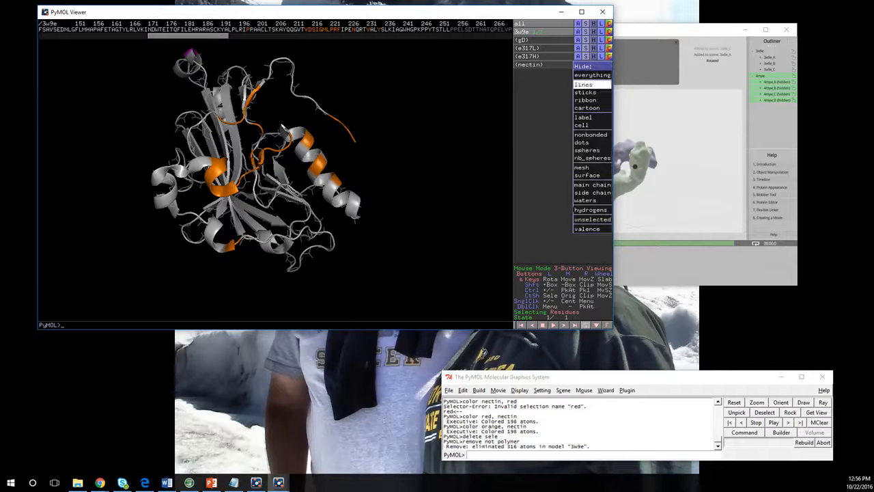
{"action": "left_click", "coordinate": [592, 192]}
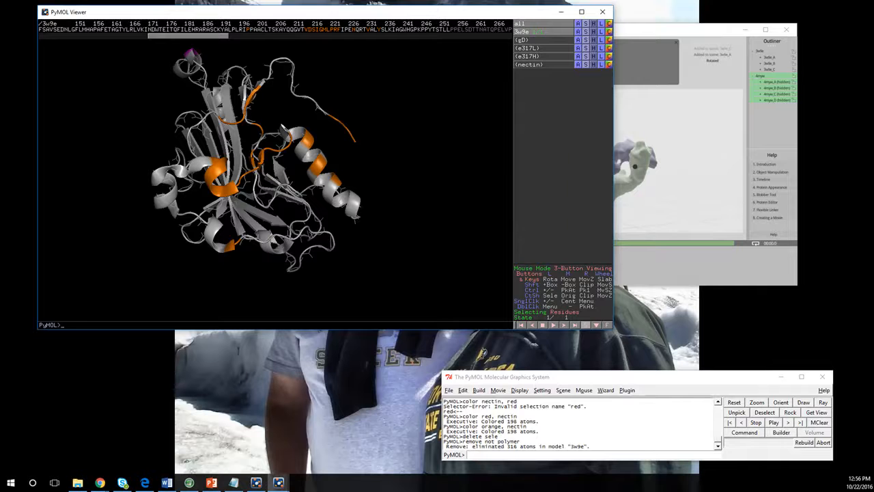
{"action": "left_click", "coordinate": [593, 64]}
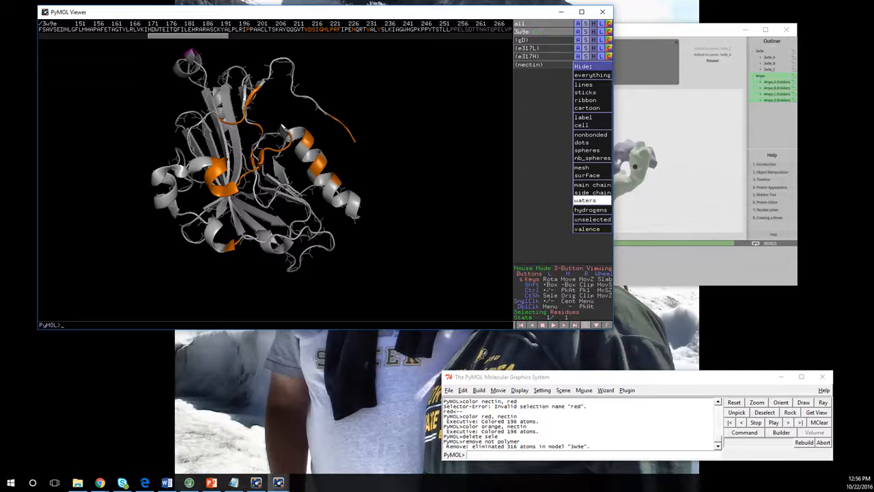
{"action": "left_click", "coordinate": [585, 200]}
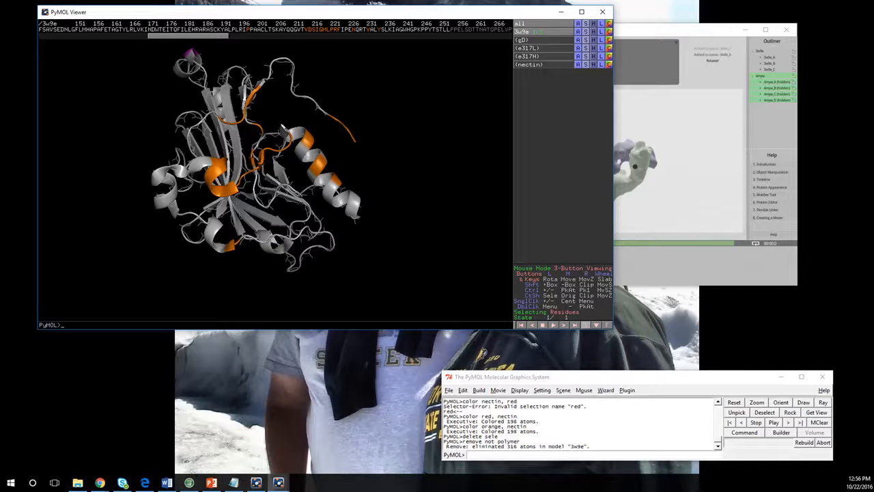
Step: Hide the side chains of the 3w9e object
{"action": "left_click_drag", "start_coordinate": [281, 125], "coordinate": [267, 145]}
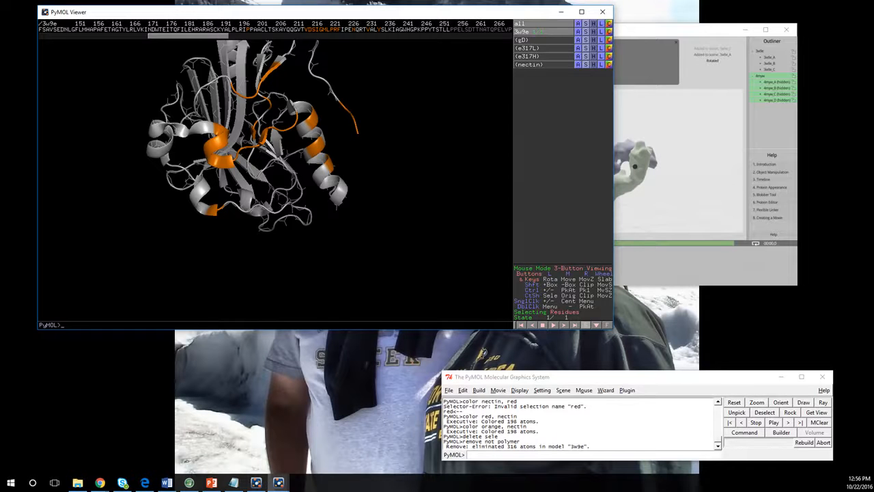
{"action": "left_click", "coordinate": [593, 32]}
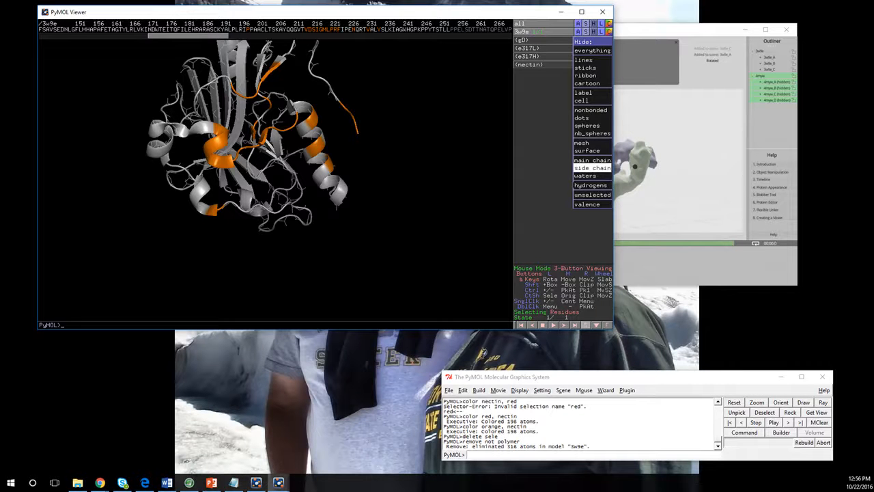
{"action": "left_click", "coordinate": [592, 167]}
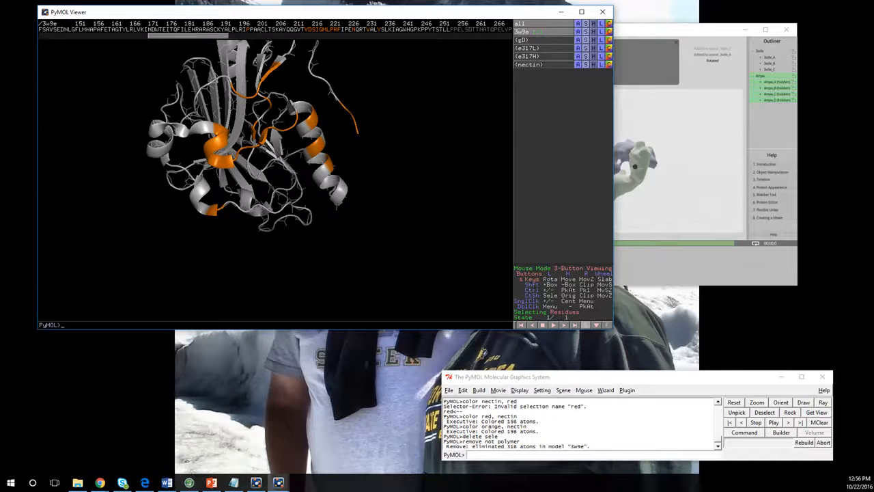
Step: Hide the side chains for all objects at once
{"action": "left_click", "coordinate": [600, 31]}
{"action": "left_click", "coordinate": [593, 32]}
{"action": "left_click", "coordinate": [593, 32]}
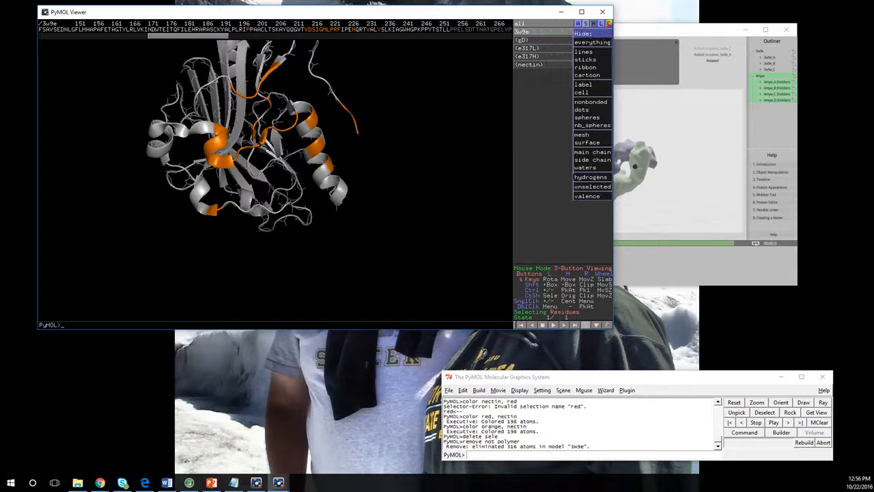
{"action": "left_click", "coordinate": [592, 160]}
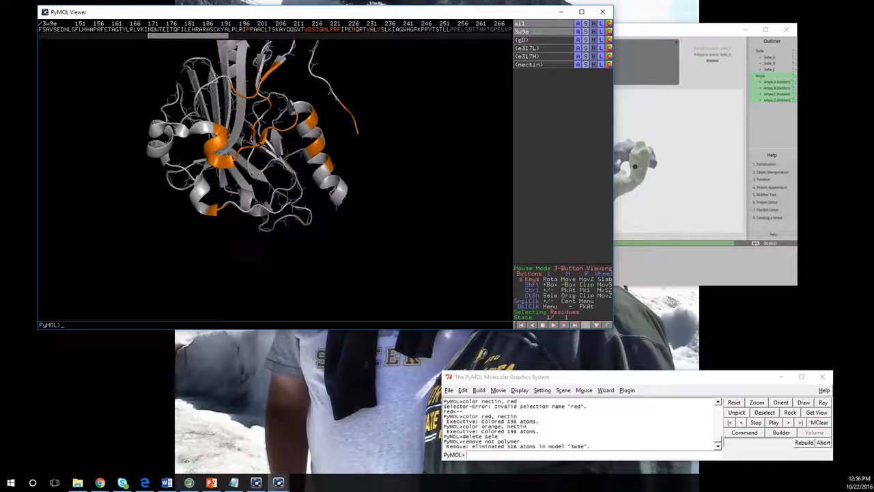
Step: Examine the cartoon from other angles and at closer range, narrowing and widening the clipping slab to look at slices through the structure
{"action": "left_click_drag", "start_coordinate": [273, 157], "coordinate": [256, 103]}
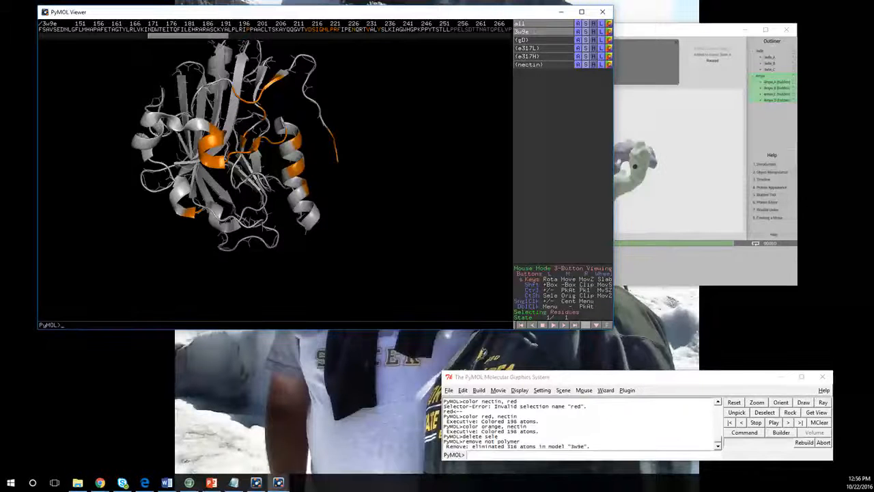
{"action": "left_click_drag", "start_coordinate": [266, 113], "coordinate": [305, 130]}
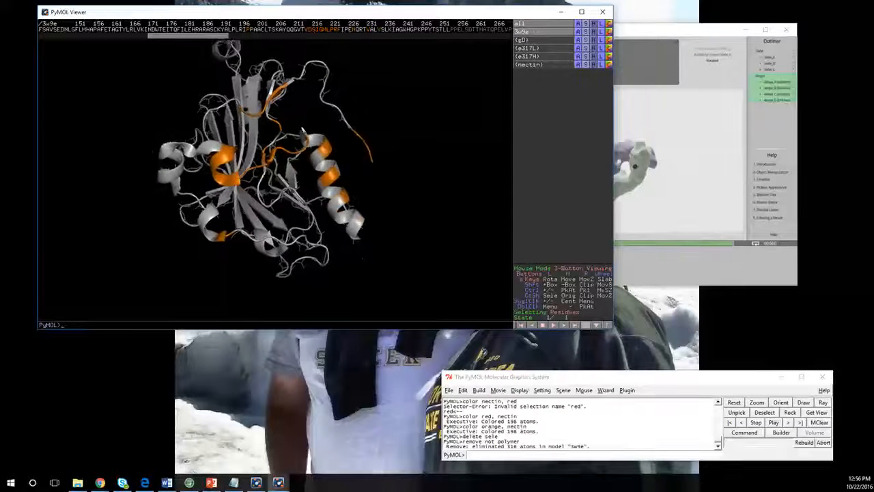
{"action": "mouse_move", "coordinate": [304, 130]}
{"action": "right_mouse_down"}
{"action": "mouse_move", "coordinate": [305, 191]}
{"action": "mouse_move", "coordinate": [302, 130]}
{"action": "mouse_move", "coordinate": [303, 141]}
{"action": "right_mouse_up"}
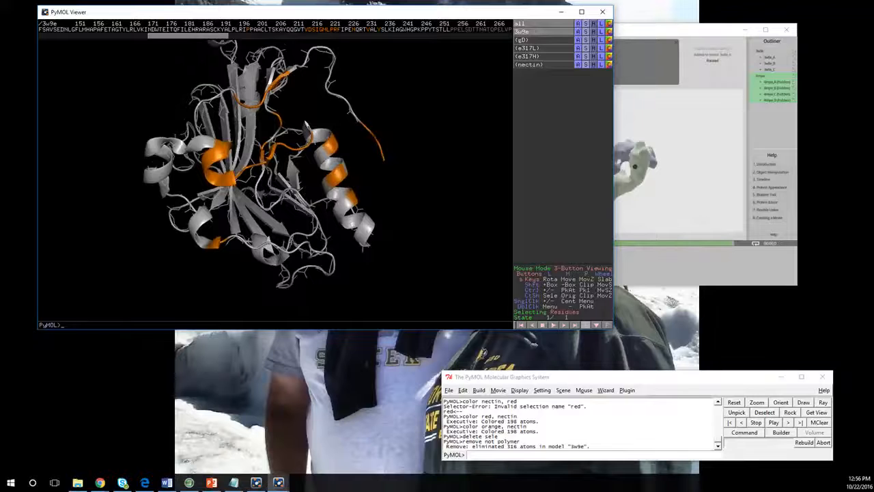
{"action": "scroll", "coordinate": [305, 123], "scroll_direction": "down", "scroll_amount": 3}
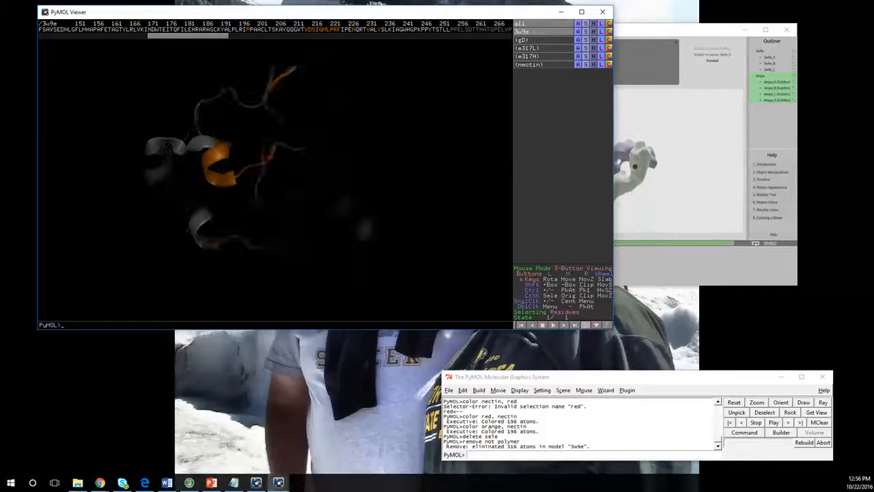
{"action": "scroll", "coordinate": [305, 123], "scroll_direction": "up", "scroll_amount": 3}
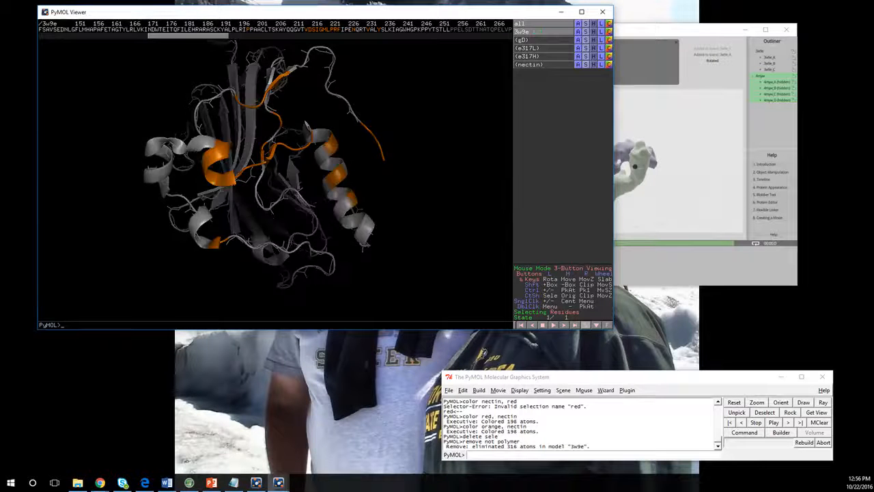
{"action": "scroll", "coordinate": [305, 123], "scroll_direction": "down", "scroll_amount": 5}
{"action": "scroll", "coordinate": [240, 160], "scroll_direction": "up", "scroll_amount": 5}
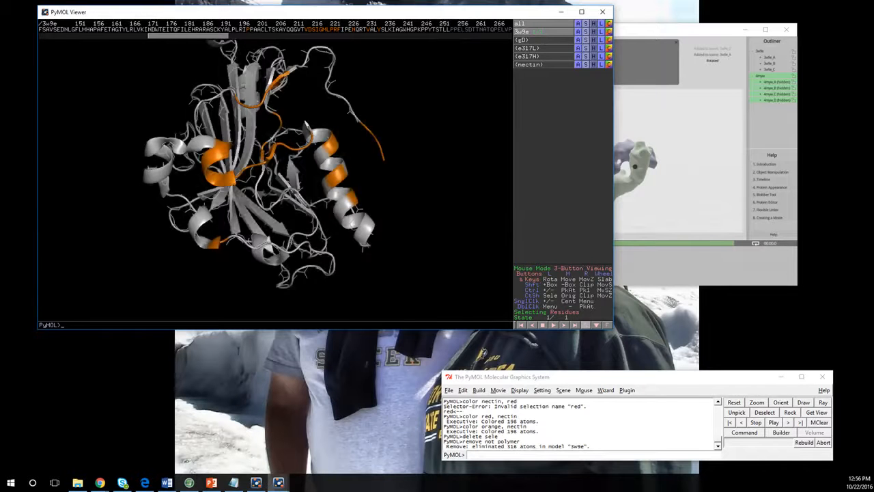
{"action": "right_click_drag", "start_coordinate": [273, 171], "coordinate": [273, 201]}
{"action": "mouse_move", "coordinate": [264, 260]}
{"action": "right_mouse_down"}
{"action": "mouse_move", "coordinate": [264, 250]}
{"action": "mouse_move", "coordinate": [263, 308]}
{"action": "mouse_move", "coordinate": [264, 264]}
{"action": "right_mouse_up"}
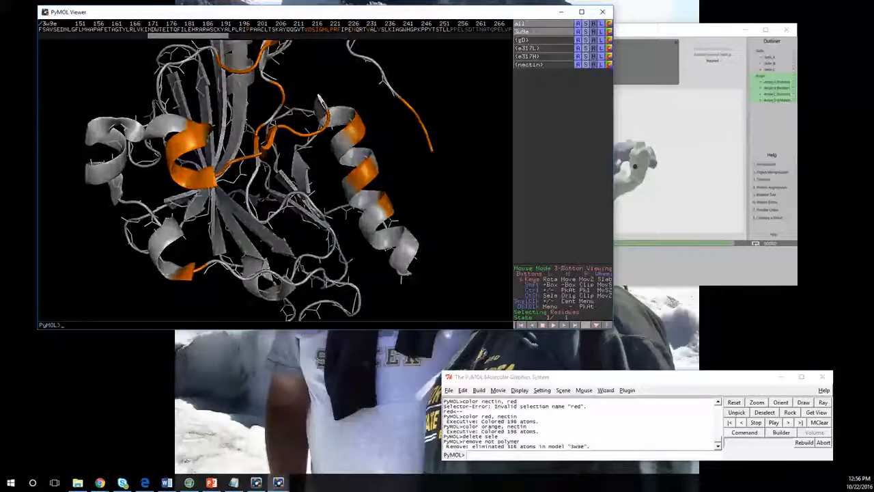
{"action": "scroll", "coordinate": [275, 180], "scroll_direction": "down", "scroll_amount": 12}
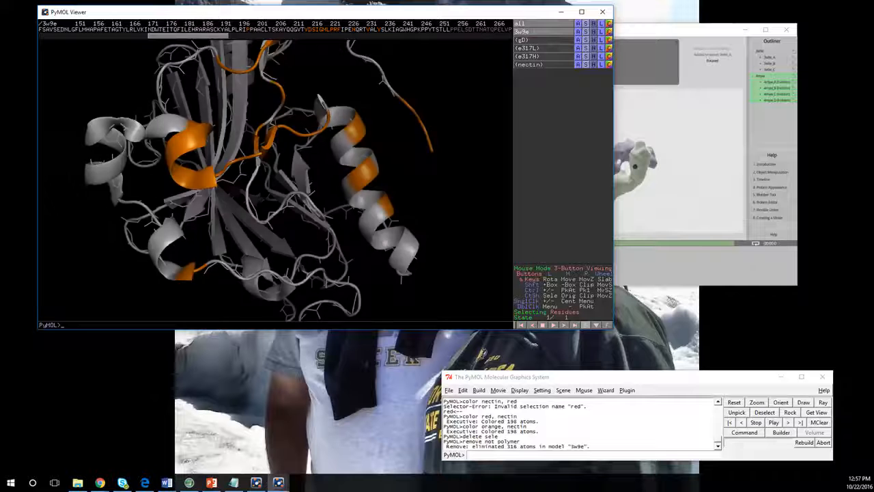
{"action": "scroll", "coordinate": [275, 180], "scroll_direction": "down", "scroll_amount": 2}
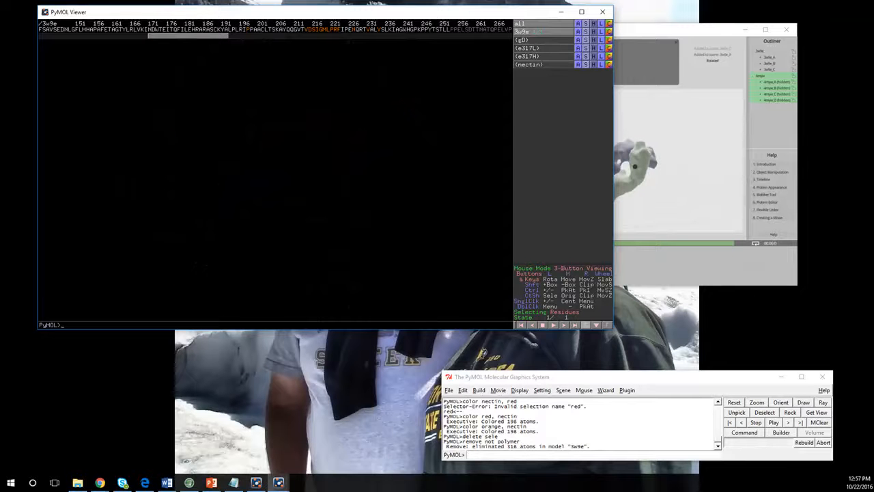
Step: Widen the clipping slab until the whole cartoon is included, narrow and widen it once more, and zoom out to view the structure
{"action": "scroll", "coordinate": [276, 180], "scroll_direction": "up", "scroll_amount": 12}
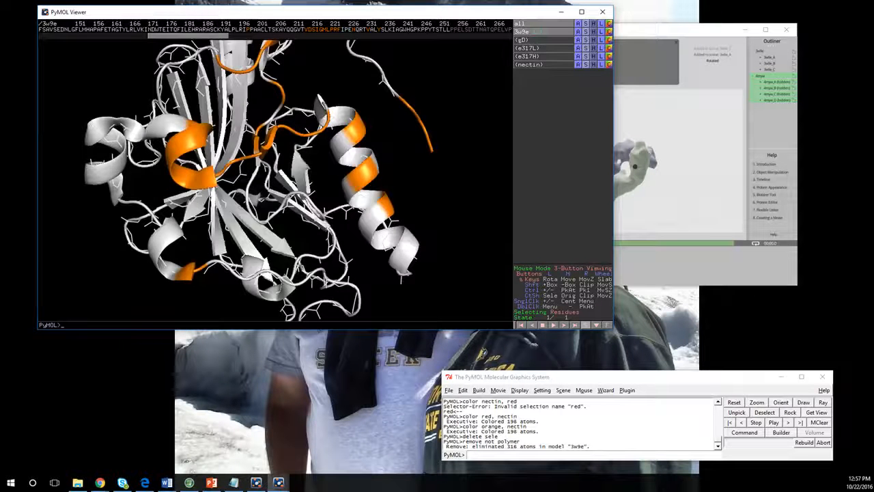
{"action": "scroll", "coordinate": [275, 180], "scroll_direction": "down", "scroll_amount": 3}
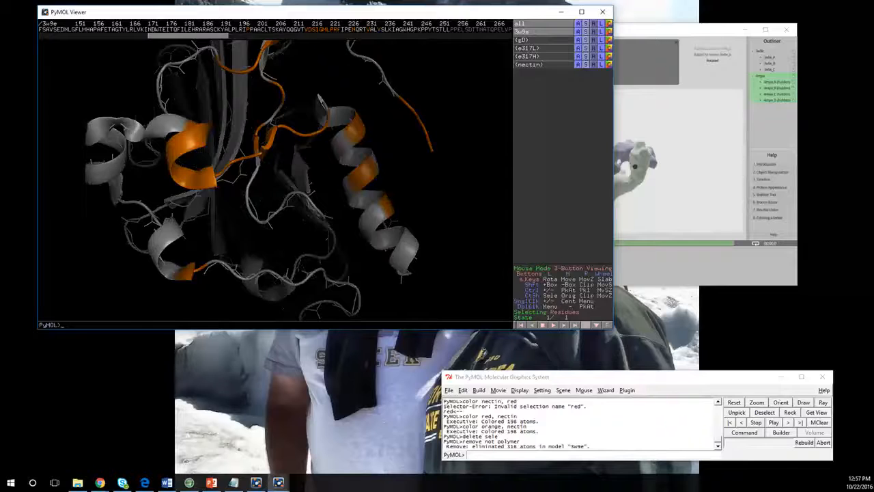
{"action": "scroll", "coordinate": [275, 180], "scroll_direction": "up", "scroll_amount": 4}
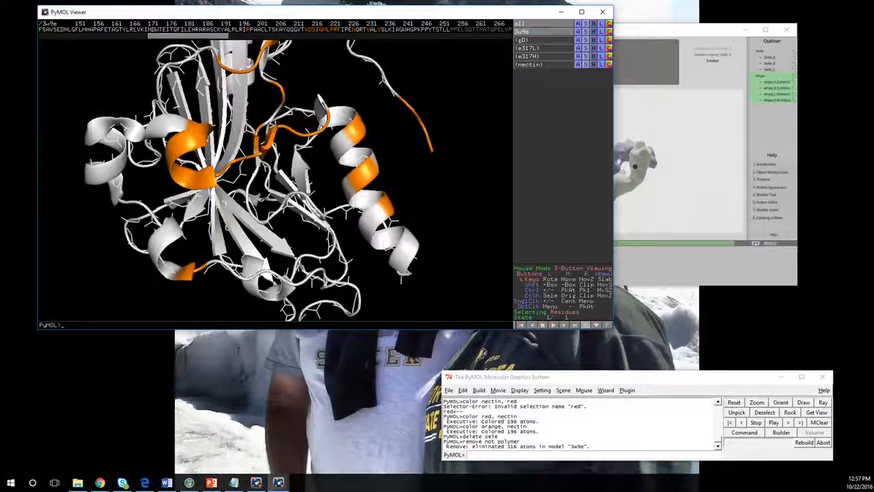
{"action": "right_click_drag", "start_coordinate": [275, 180], "coordinate": [275, 130]}
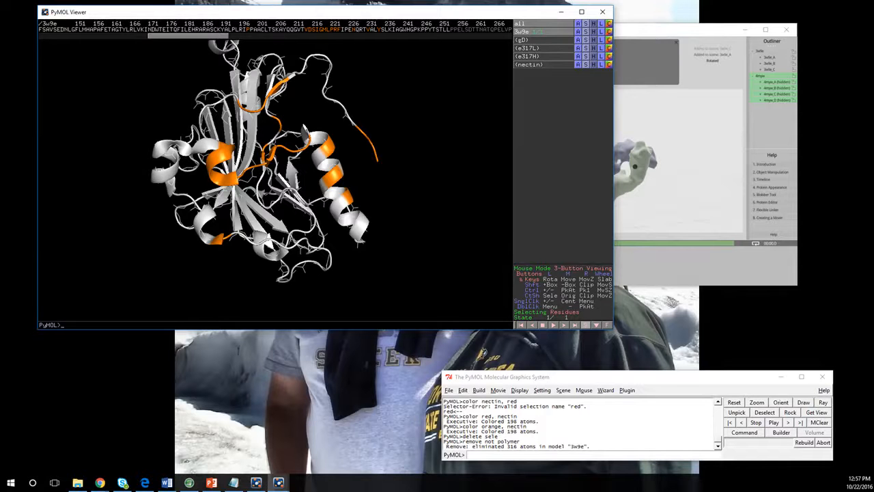
{"action": "right_click_drag", "start_coordinate": [275, 180], "coordinate": [276, 205]}
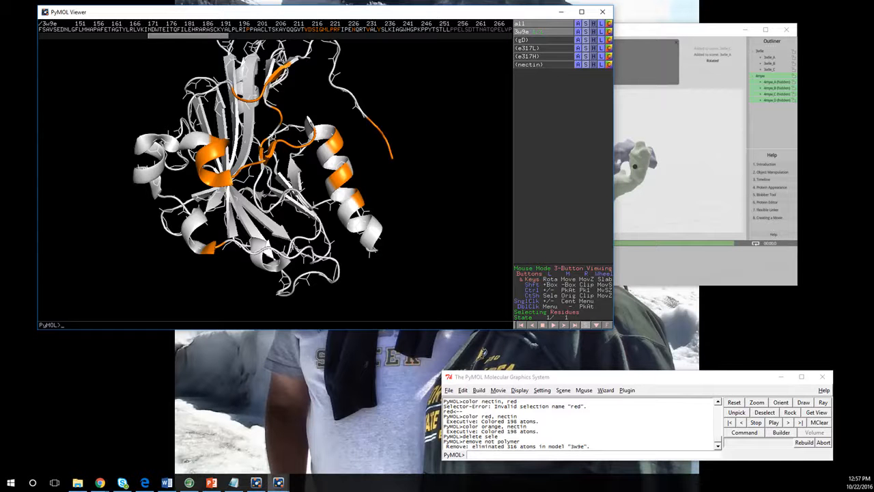
Step: Try to hide the spheres of the 3w9e object
{"action": "left_click", "coordinate": [594, 64]}
{"action": "left_click", "coordinate": [591, 85]}
{"action": "left_click", "coordinate": [506, 455]}
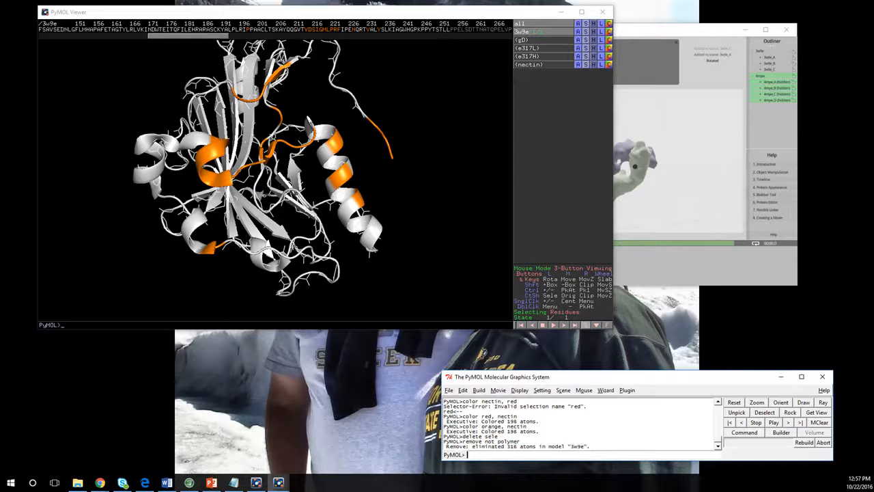
{"action": "left_click", "coordinate": [593, 32]}
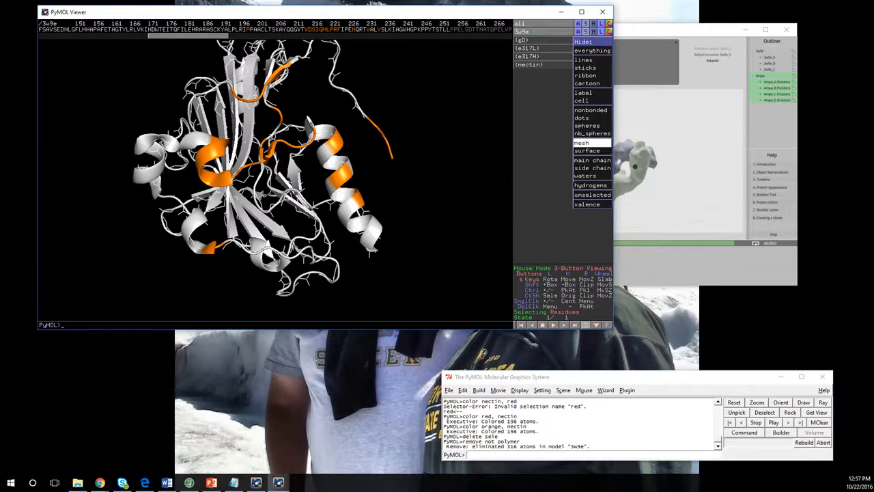
{"action": "left_click", "coordinate": [588, 126]}
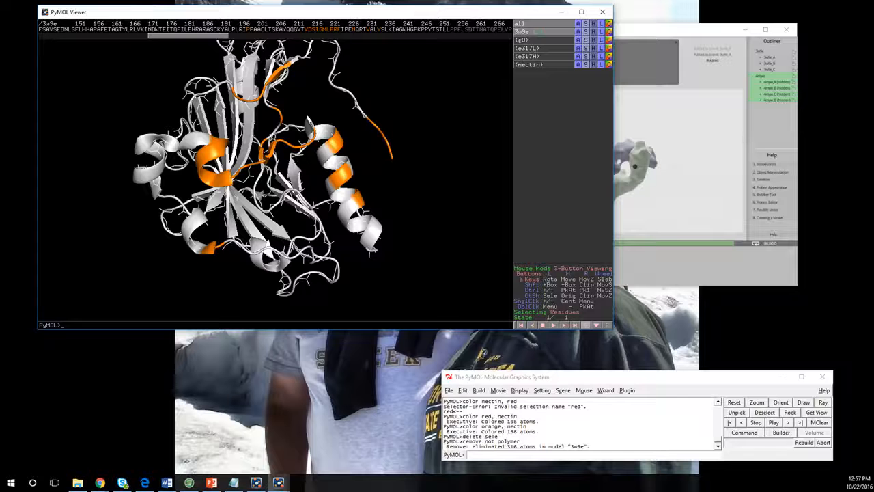
Step: Show the gD selection as spheres, clear its selection markers and inspect the orange contact residues
{"action": "left_click", "coordinate": [523, 40]}
{"action": "left_click", "coordinate": [594, 41]}
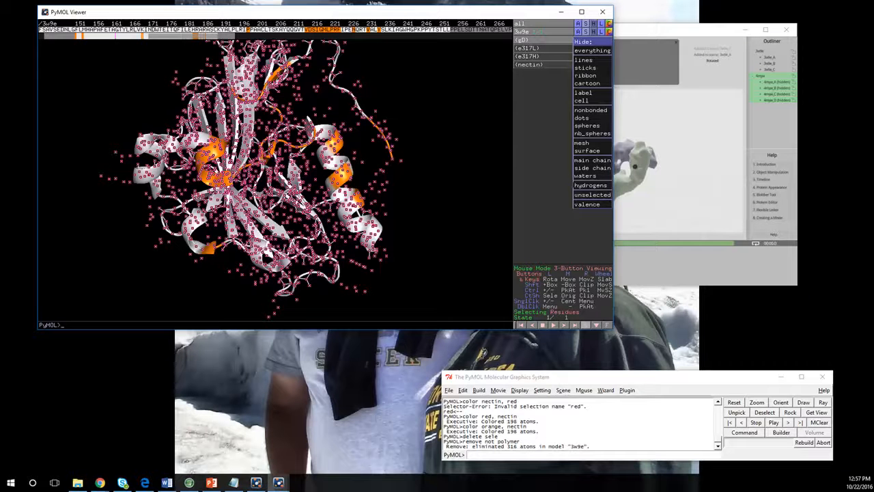
{"action": "left_click", "coordinate": [592, 41]}
{"action": "left_click", "coordinate": [586, 40]}
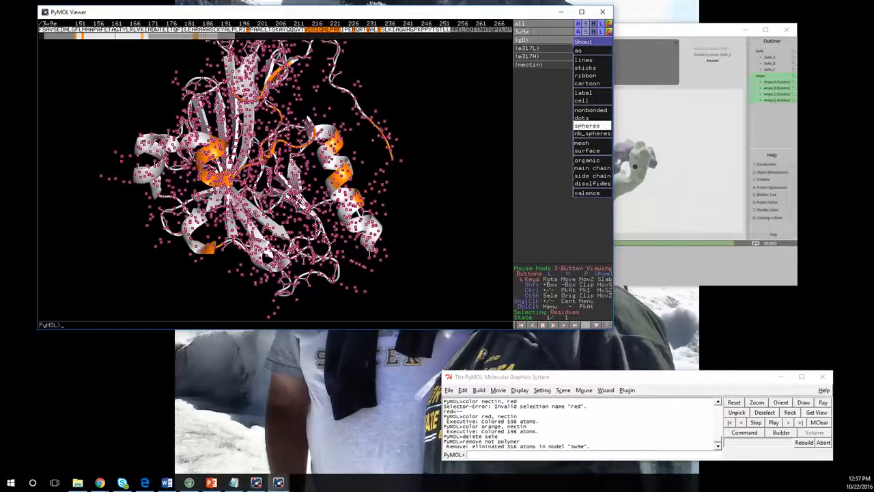
{"action": "left_click", "coordinate": [586, 125]}
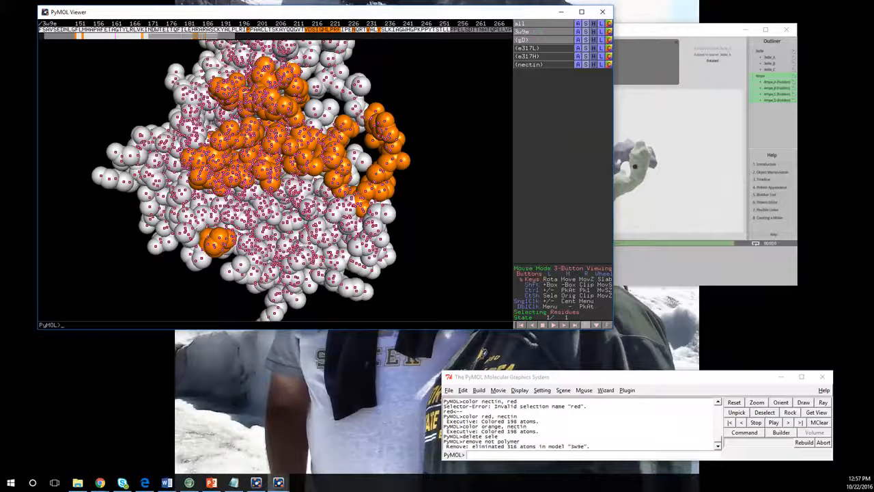
{"action": "left_click", "coordinate": [533, 40]}
{"action": "middle_click_drag", "start_coordinate": [287, 191], "coordinate": [309, 174]}
{"action": "left_click_drag", "start_coordinate": [308, 118], "coordinate": [307, 124]}
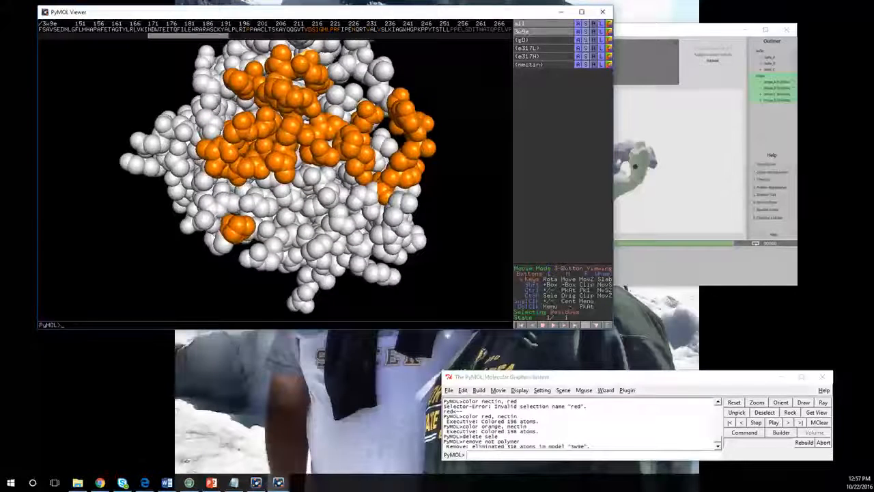
Step: Hide the spheres of 3w9e and rotate the cartoon to view it from another angle
{"action": "left_click", "coordinate": [593, 32]}
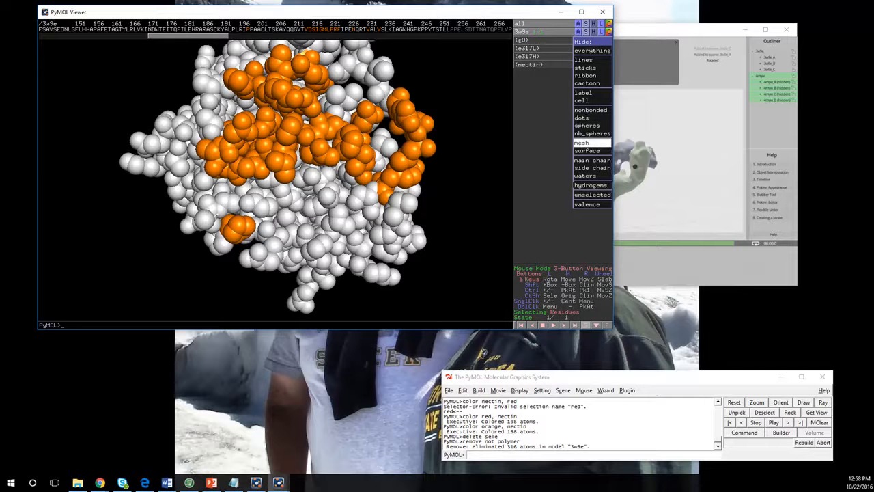
{"action": "left_click", "coordinate": [589, 125]}
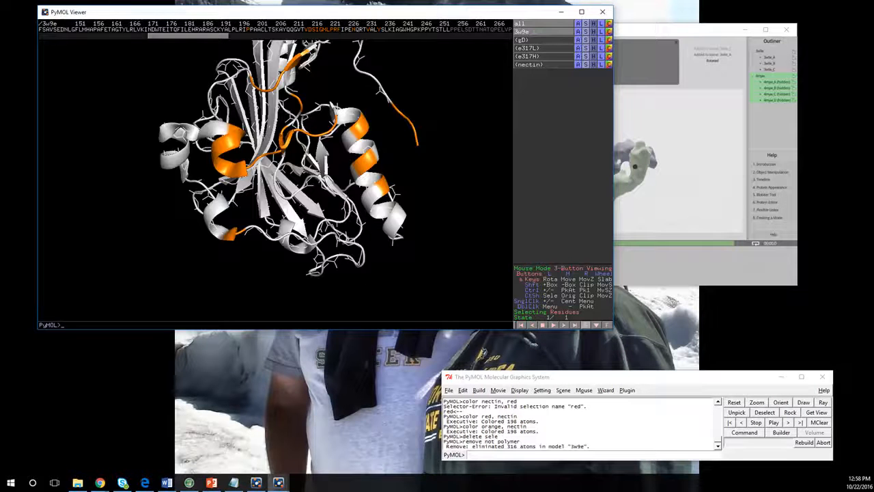
{"action": "left_click_drag", "start_coordinate": [372, 41], "coordinate": [319, 51]}
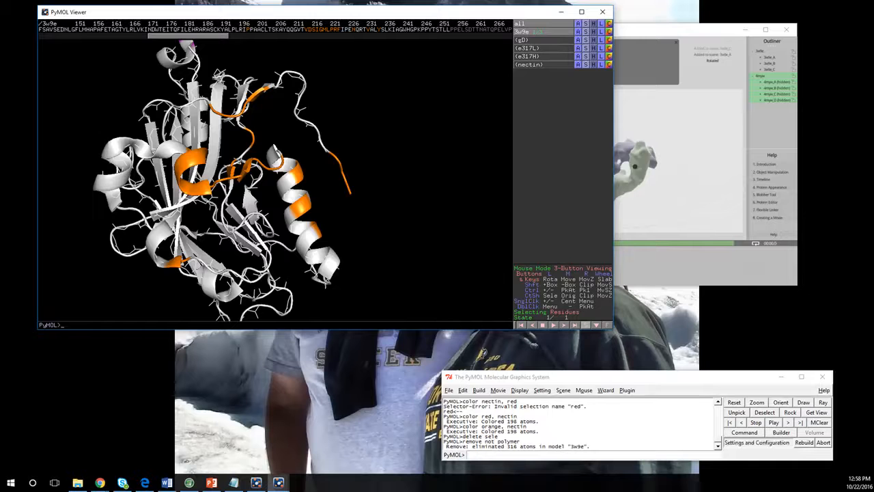
Step: Turn the sequence display off and back on, and look along the 3w9e sequence for the coloured residues
{"action": "left_click", "coordinate": [538, 454]}
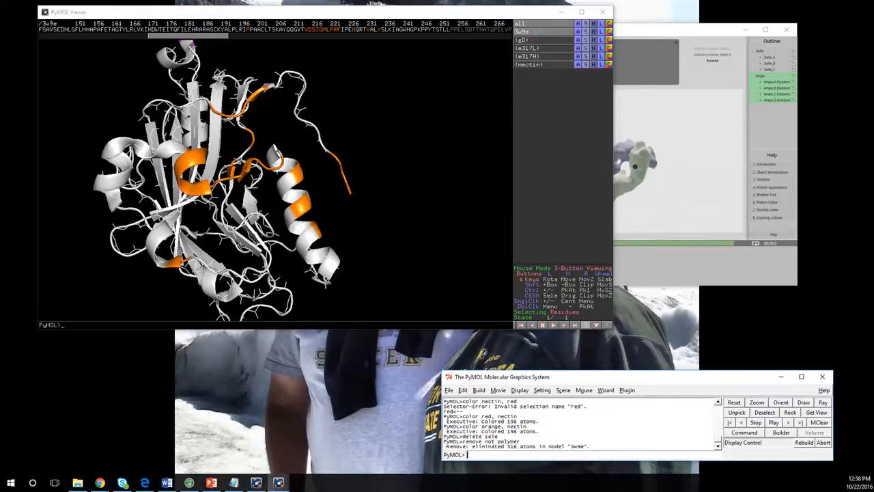
{"action": "left_click", "coordinate": [520, 390]}
{"action": "left_click", "coordinate": [530, 220]}
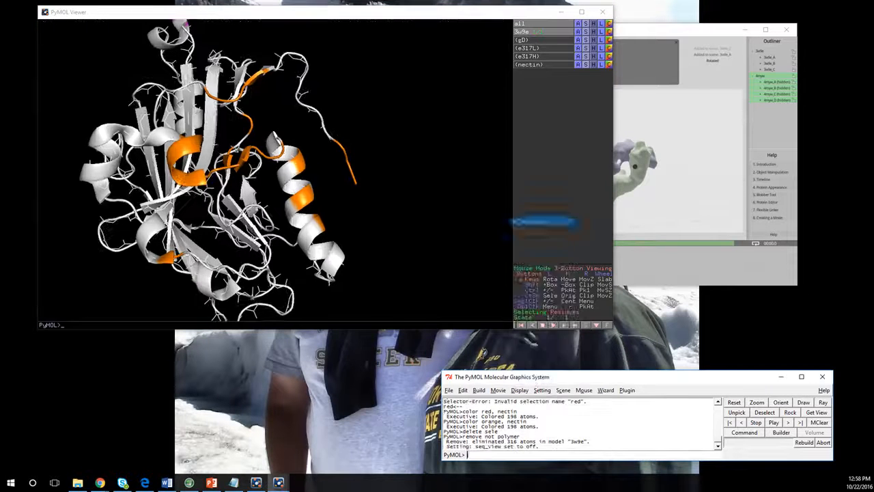
{"action": "left_click", "coordinate": [519, 390]}
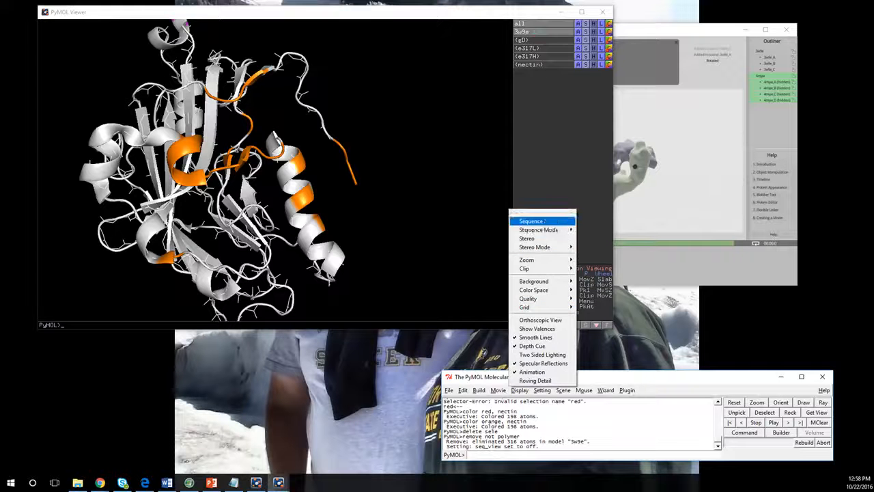
{"action": "left_click", "coordinate": [531, 220]}
{"action": "left_click_drag", "start_coordinate": [192, 35], "coordinate": [142, 35]}
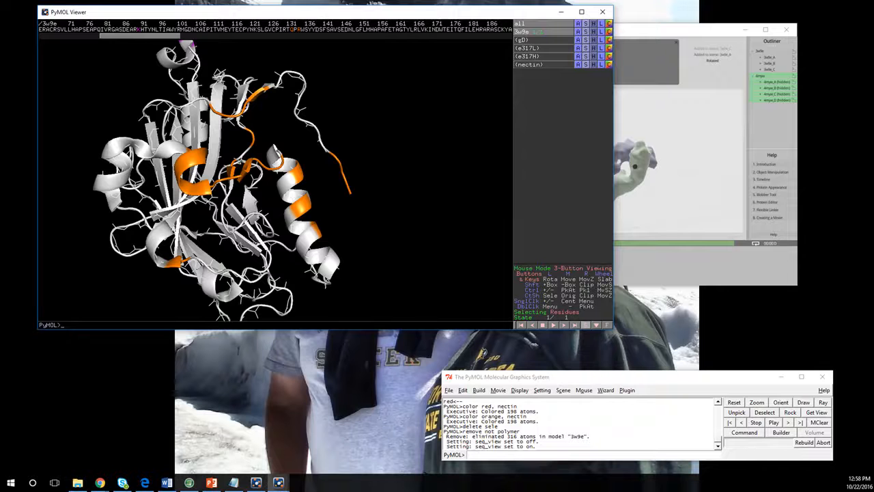
{"action": "left_click_drag", "start_coordinate": [141, 36], "coordinate": [171, 36]}
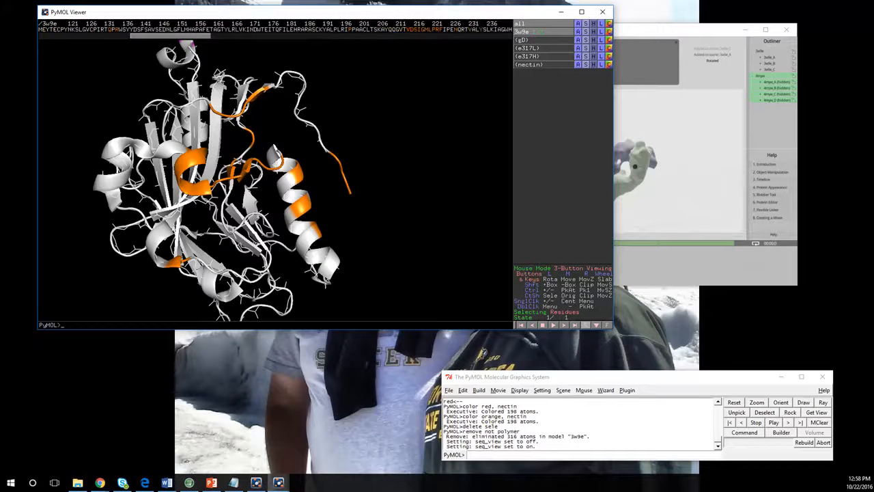